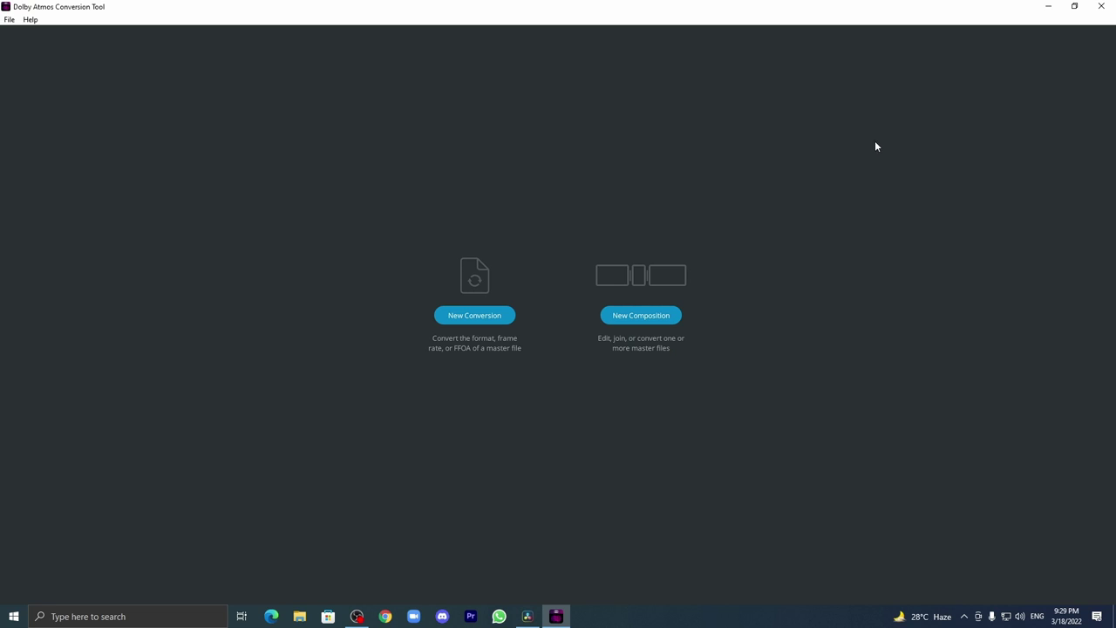
Start a new composition and load Atmos timeline_Winter crack.wav from Exports as its master
left_click(636, 310)
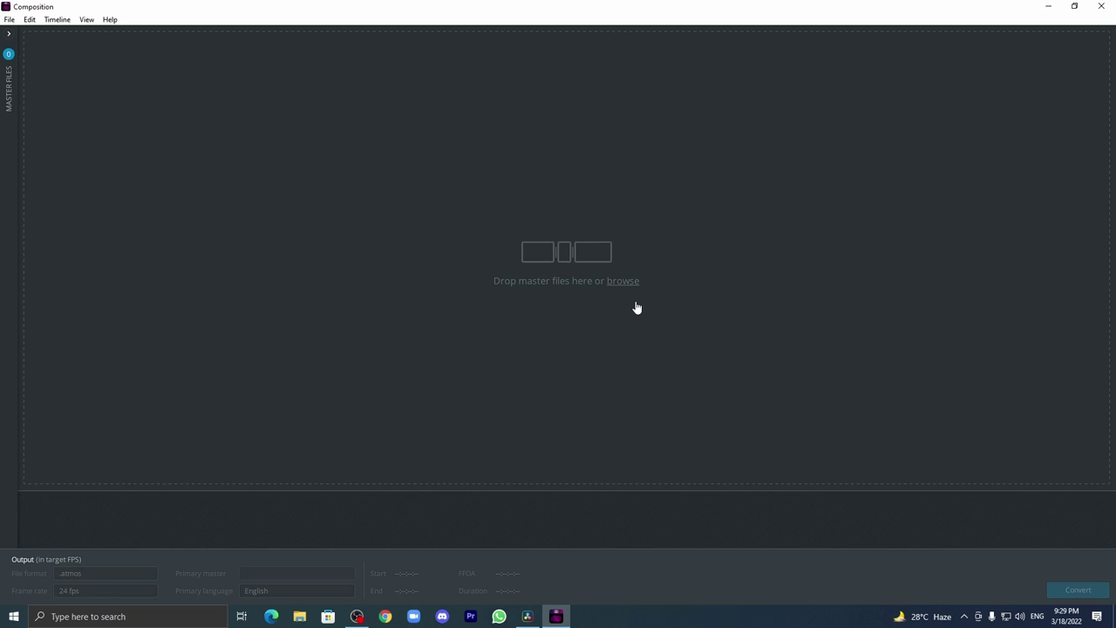
left_click(636, 304)
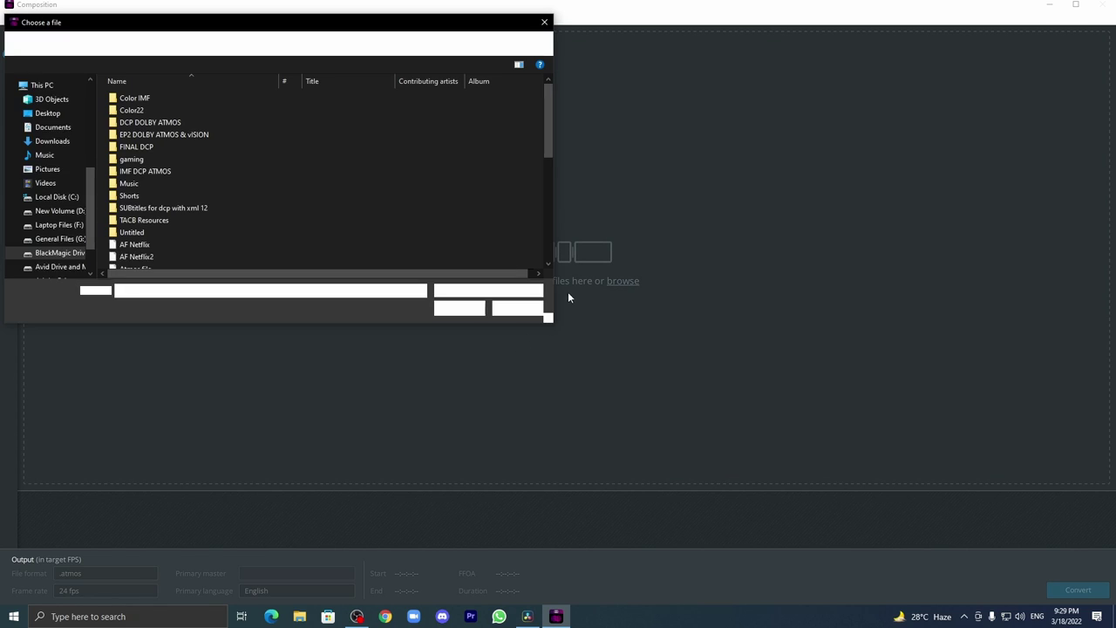
scroll(292, 156, "down", 5)
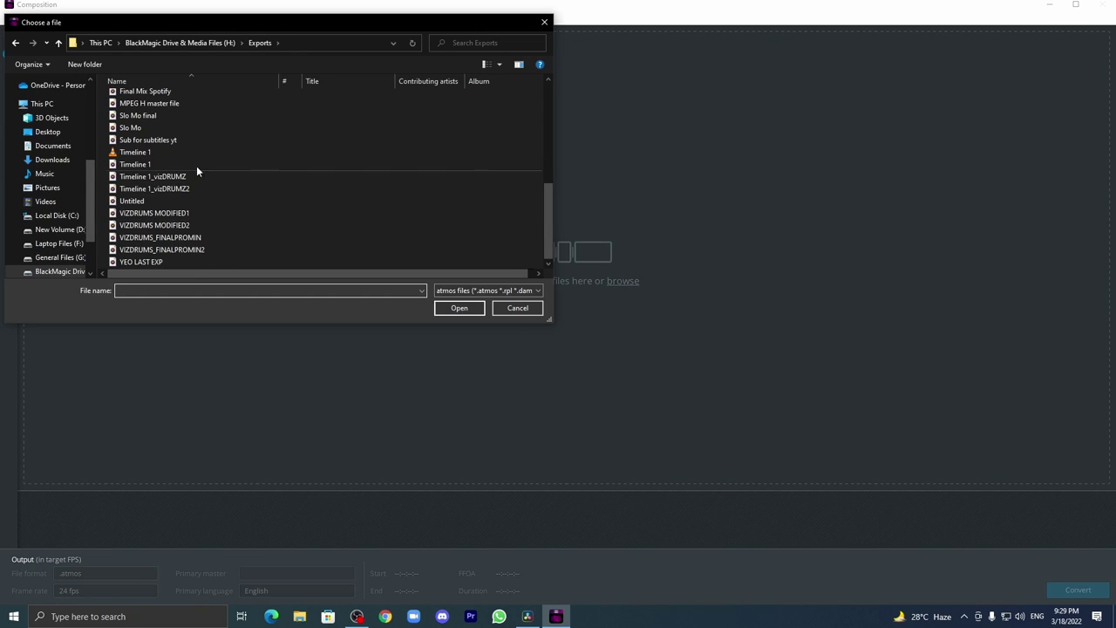
scroll(196, 166, "up", 2)
left_click(199, 118)
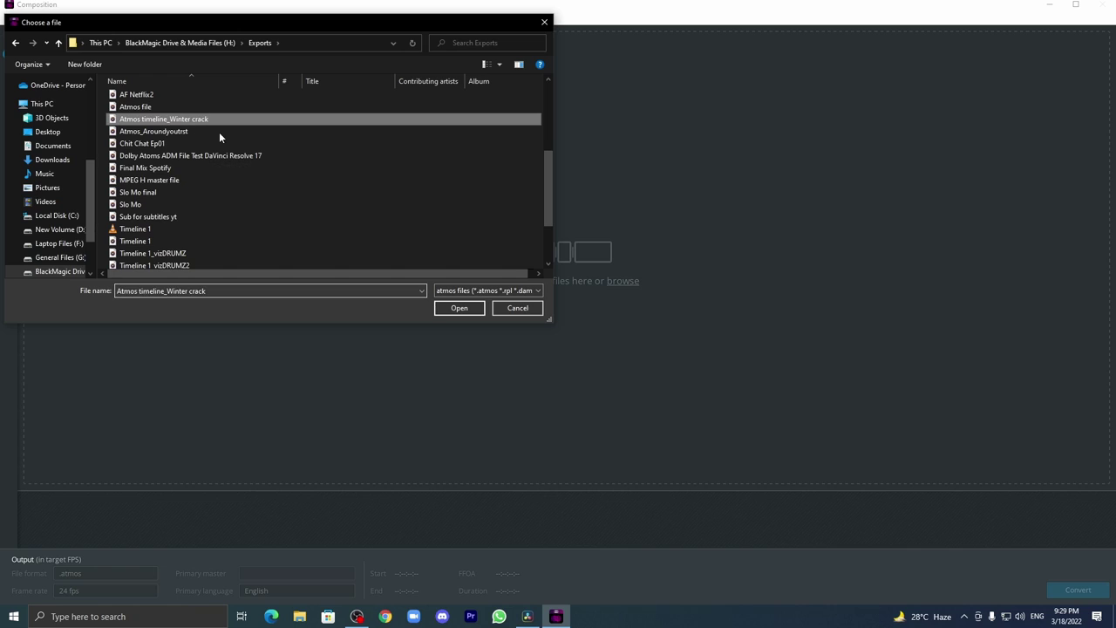
left_click(458, 308)
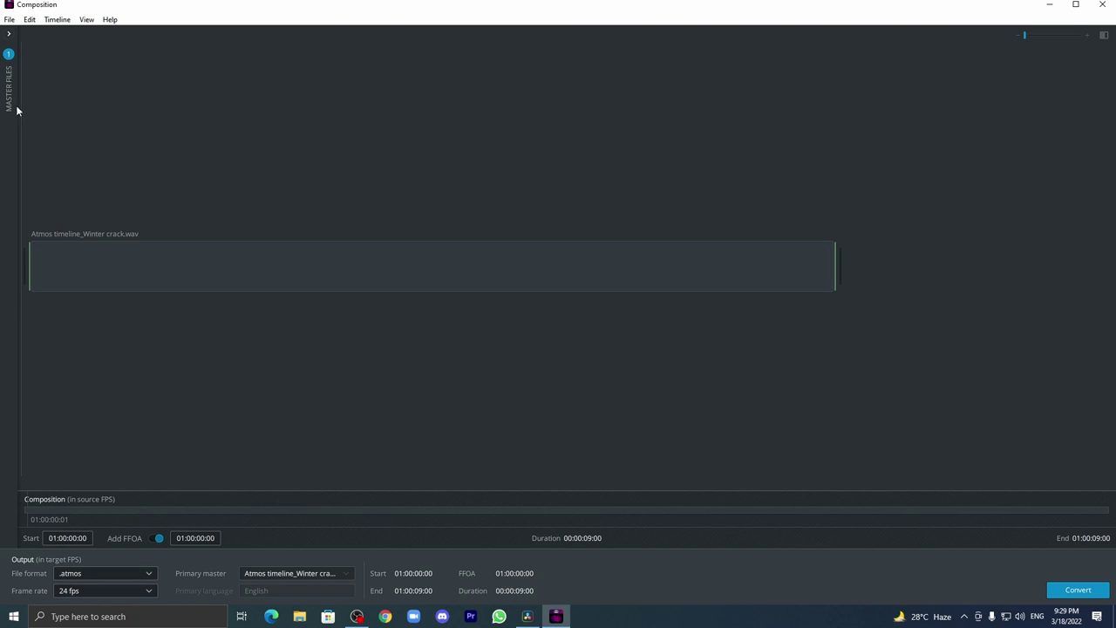
Expand the Master Files list, select the Winter crack clip, then focus its master entry
left_click(10, 42)
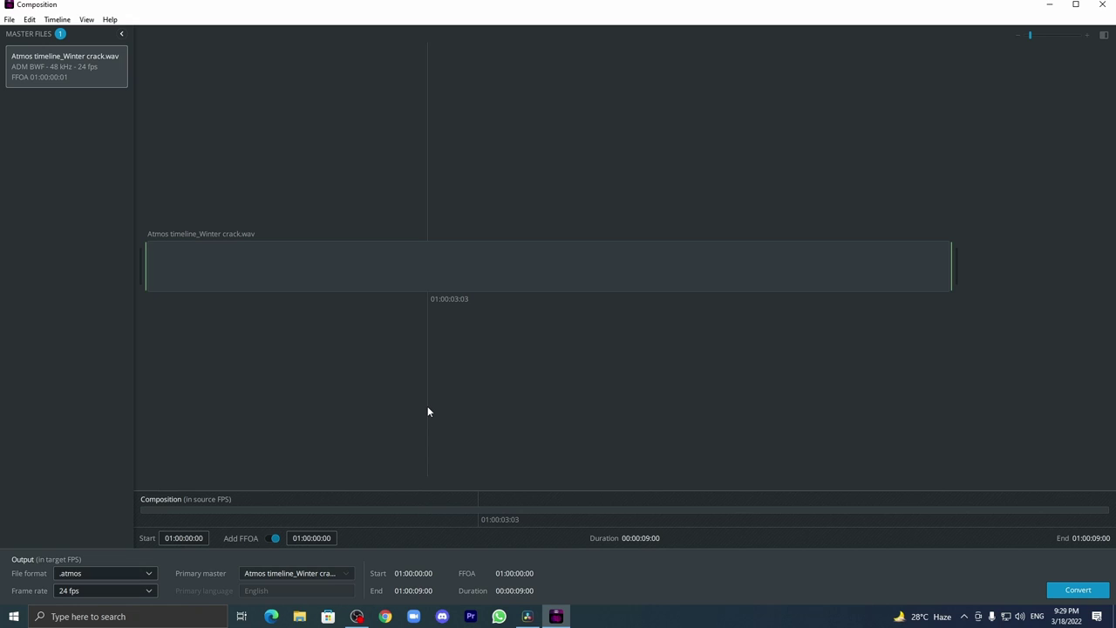
left_click(359, 275)
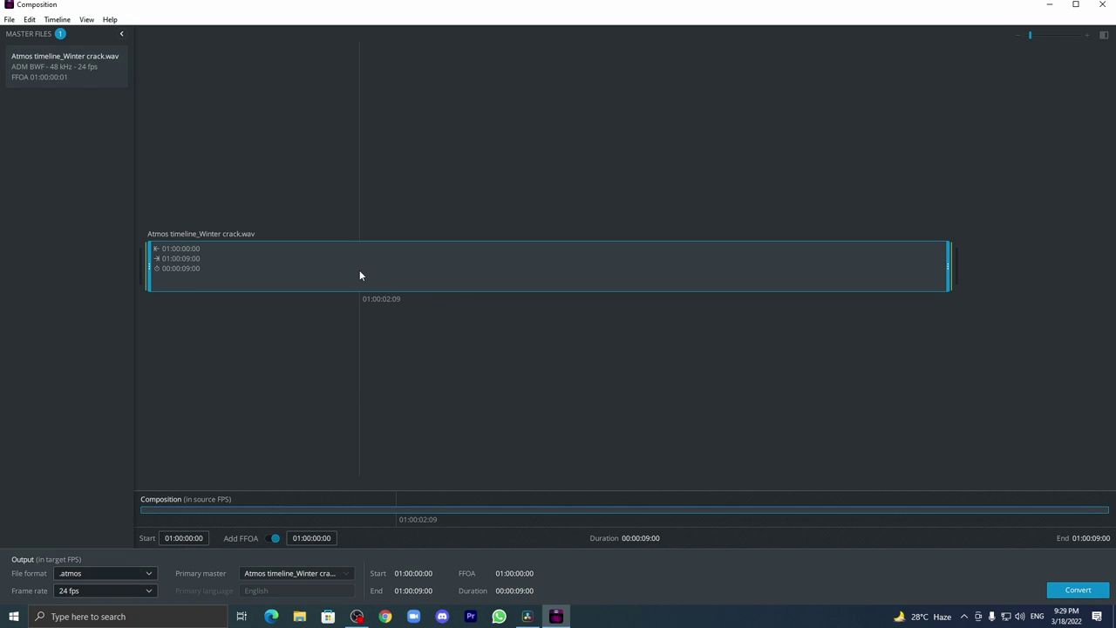
left_click(32, 71)
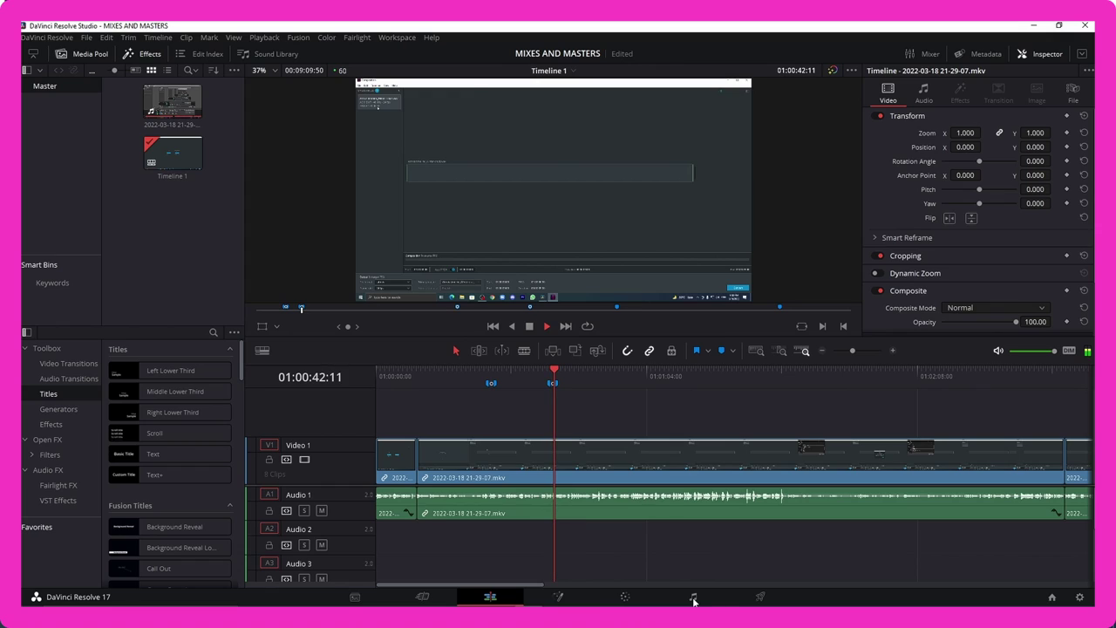
On the Fairlight page, open Immersive Audio master export settings and set FFOA to 01:00:00:00
left_click(693, 597)
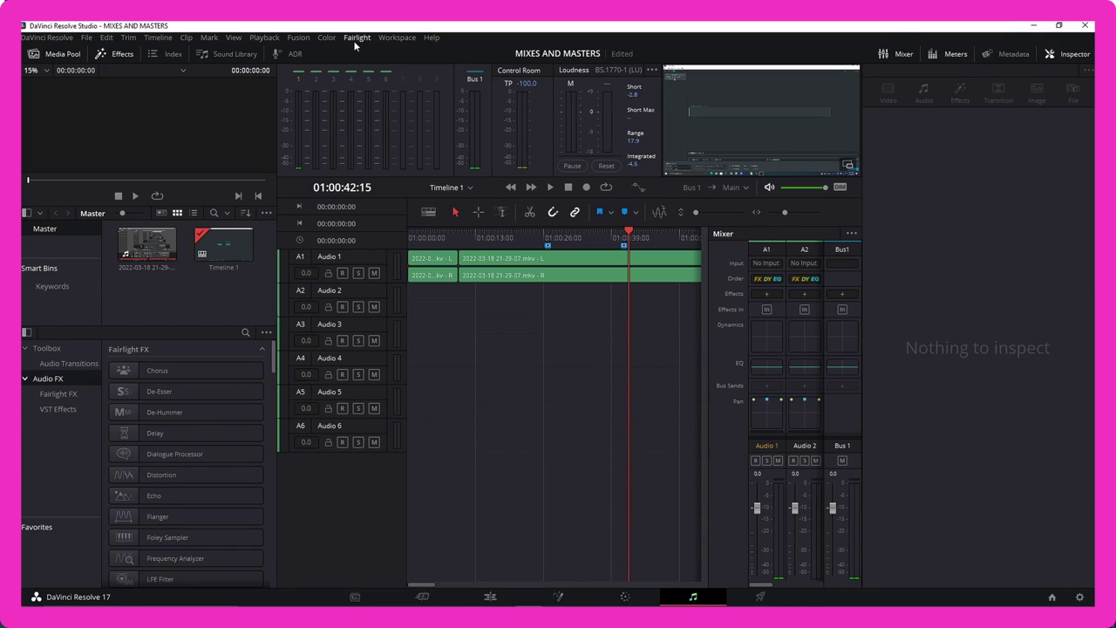
left_click(355, 38)
mouse_move(392, 190)
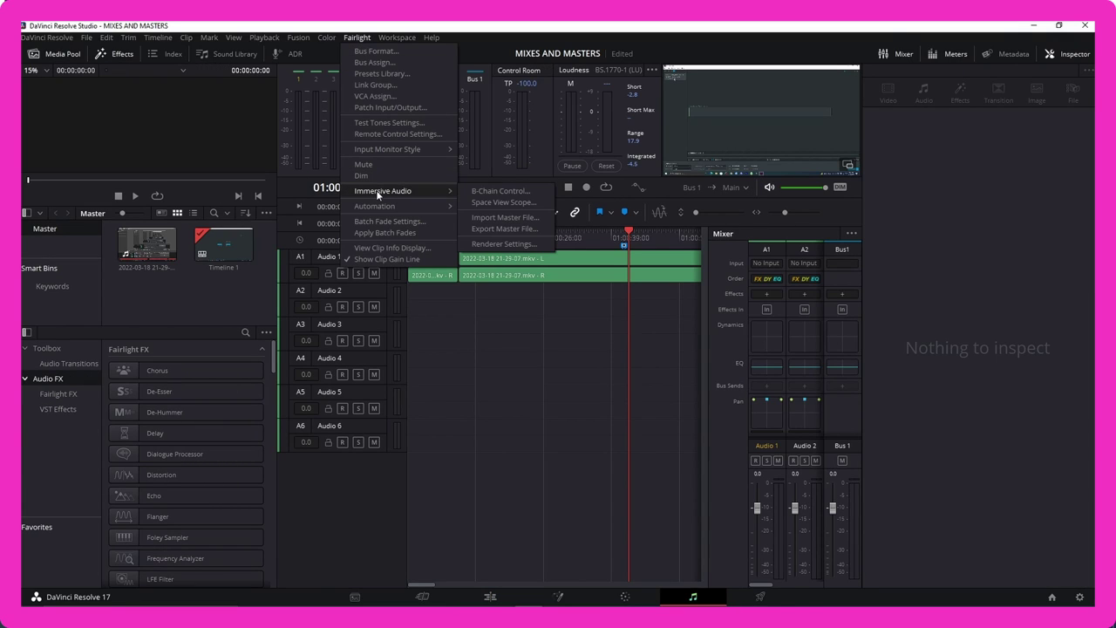
left_click(487, 226)
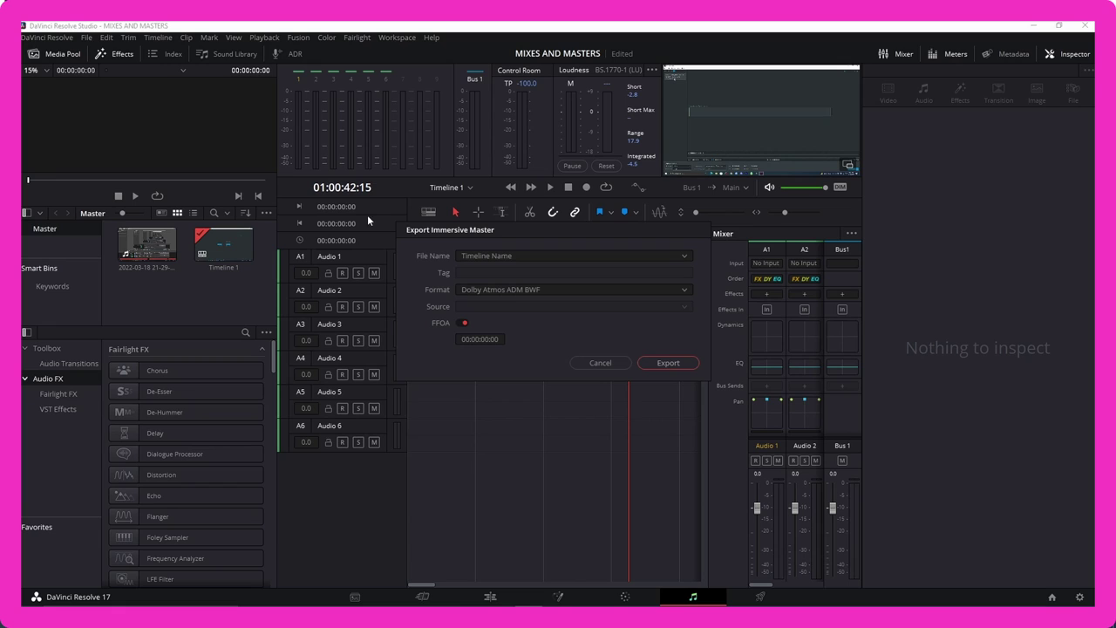
left_click(469, 339)
type("1")
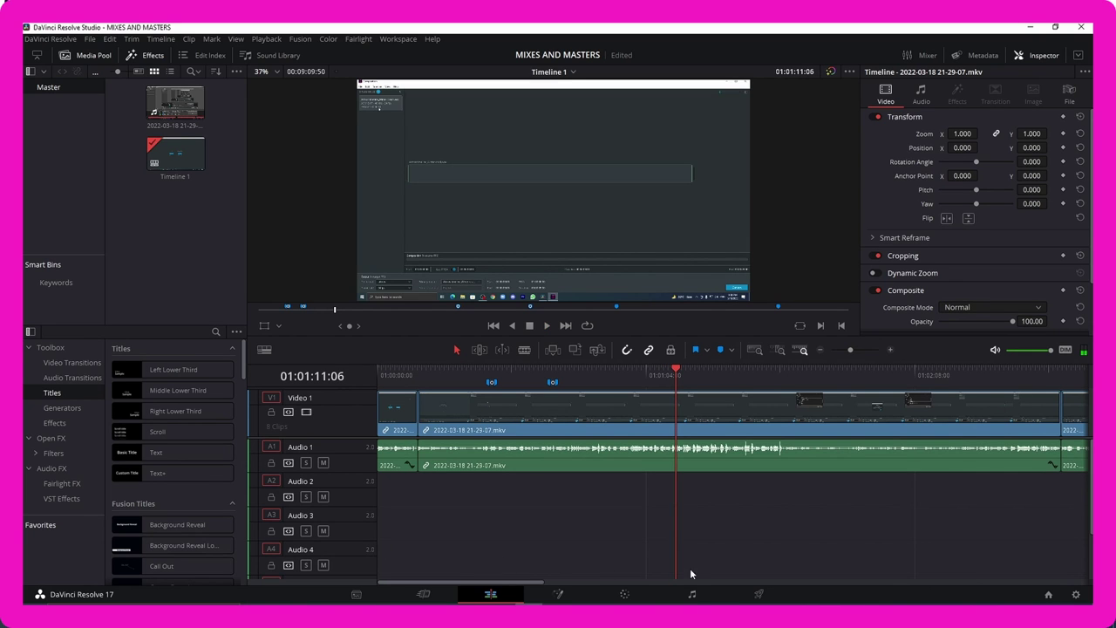
On the Fairlight timeline, play from 01:07:16 and mark in/out points spanning 00:01:53:48
left_click(693, 595)
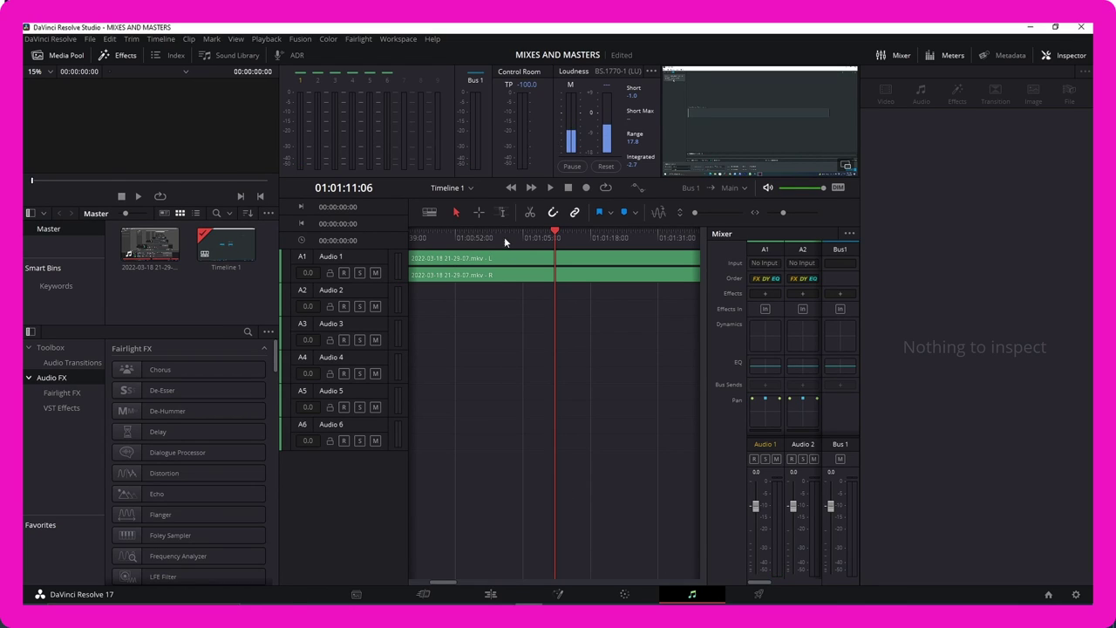
left_click_drag(781, 213, 778, 213)
left_click(550, 234)
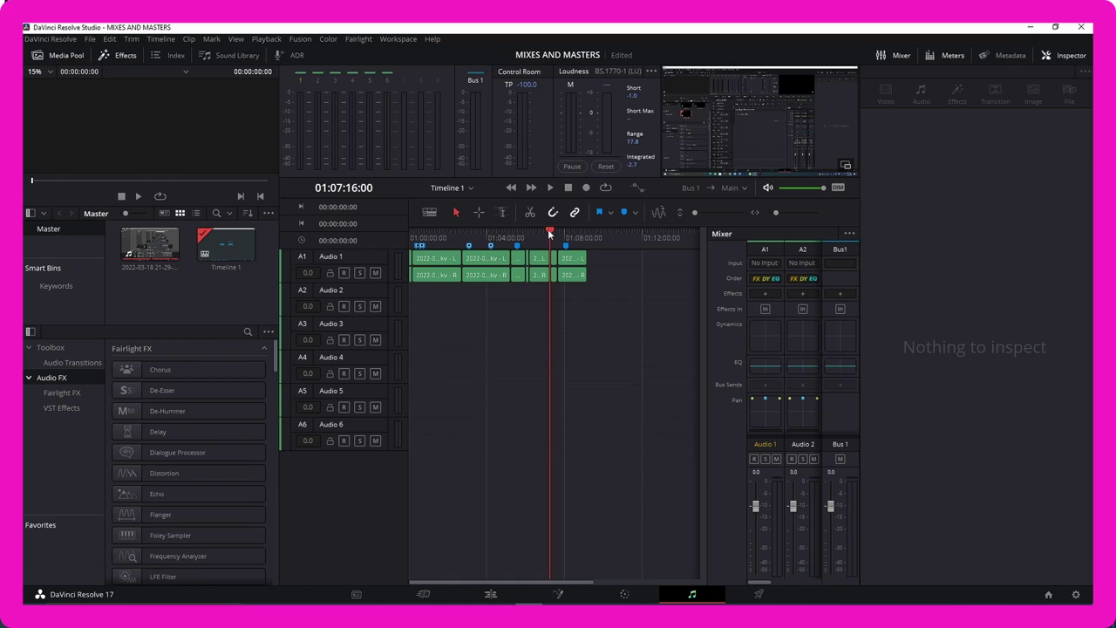
key("space")
key("o")
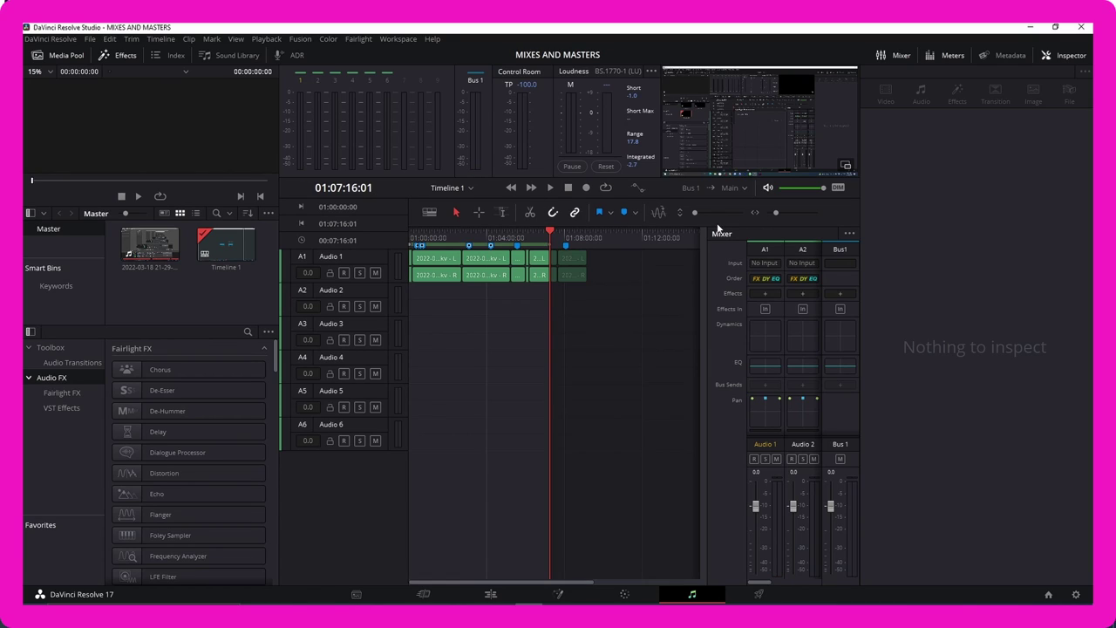
key("i")
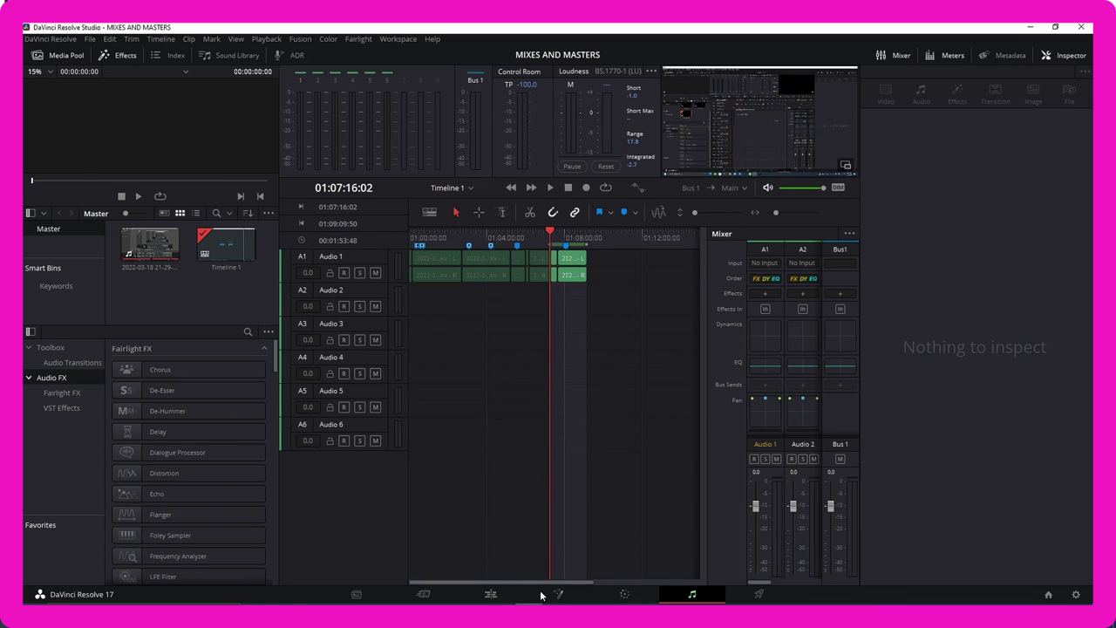
left_click(489, 594)
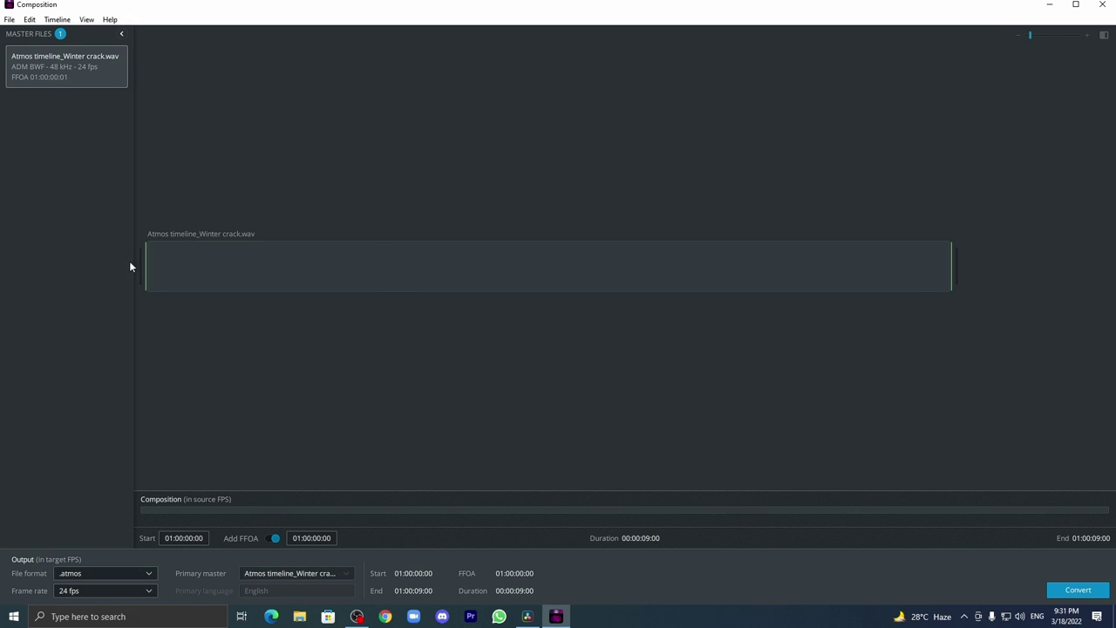
Try importing Atmos_Aroundyoutrst as a master file and dismiss the frame rate mismatch warning
left_click(9, 19)
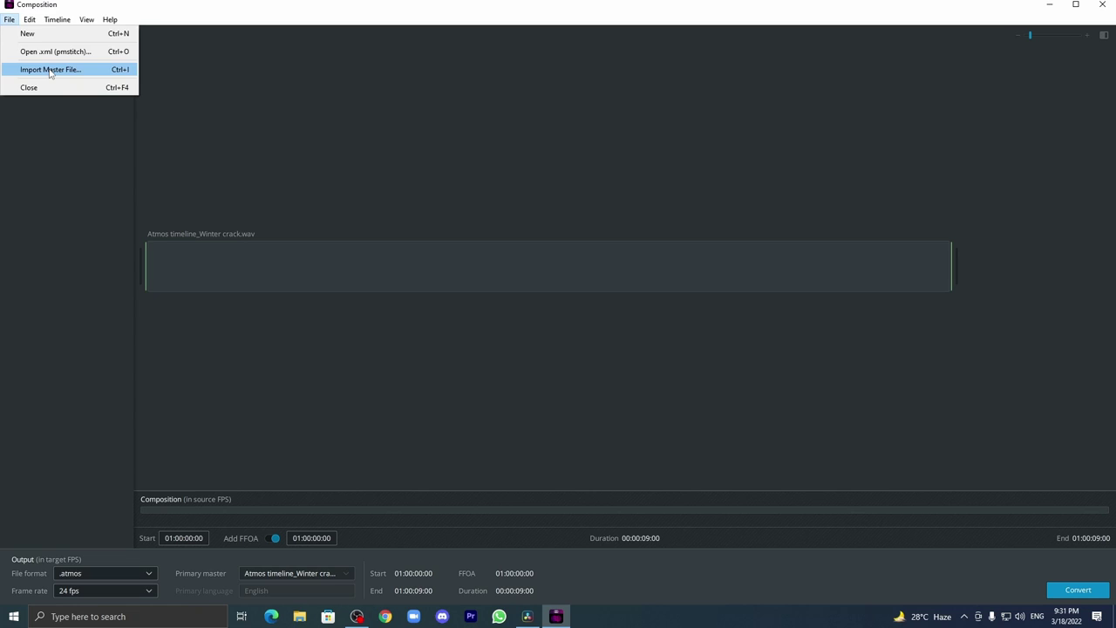
left_click(87, 71)
scroll(251, 204, "down", 10)
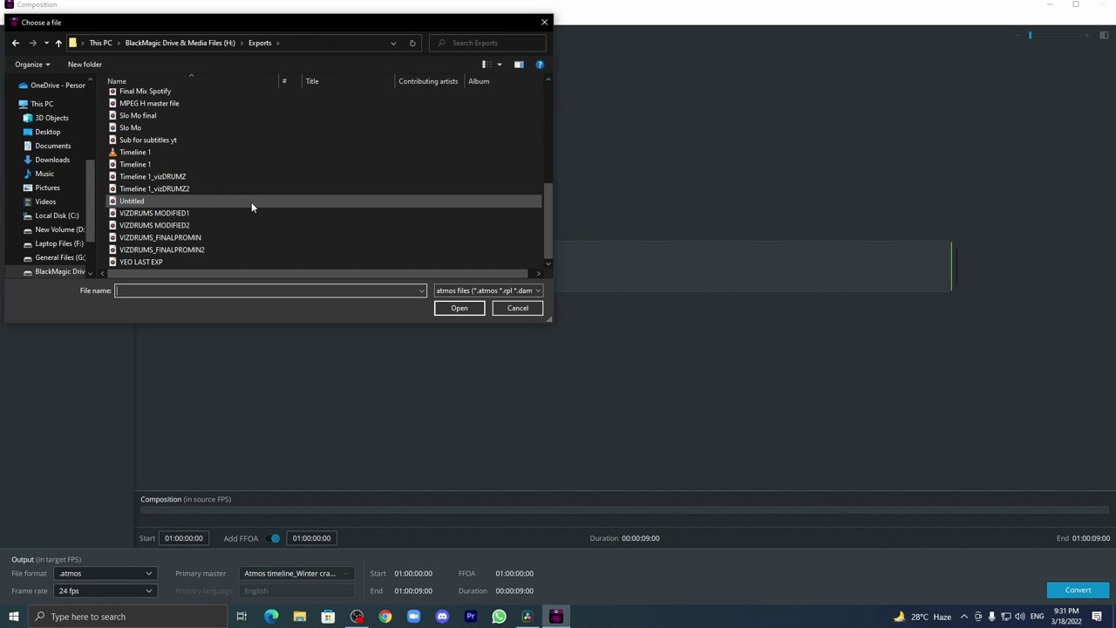
scroll(251, 206, "up", 2)
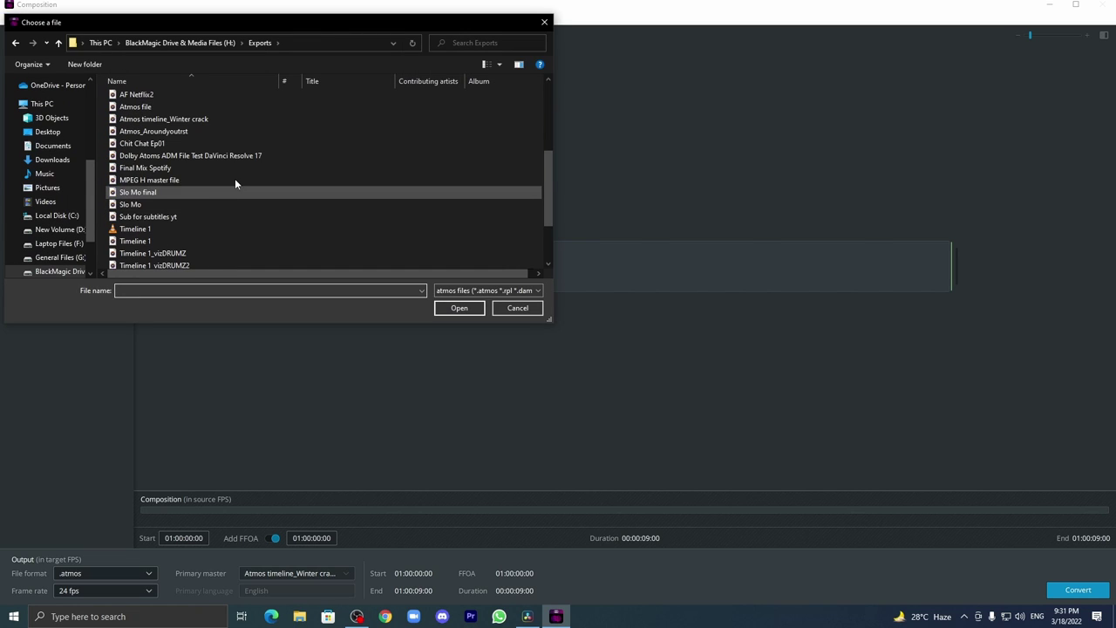
double_click(203, 132)
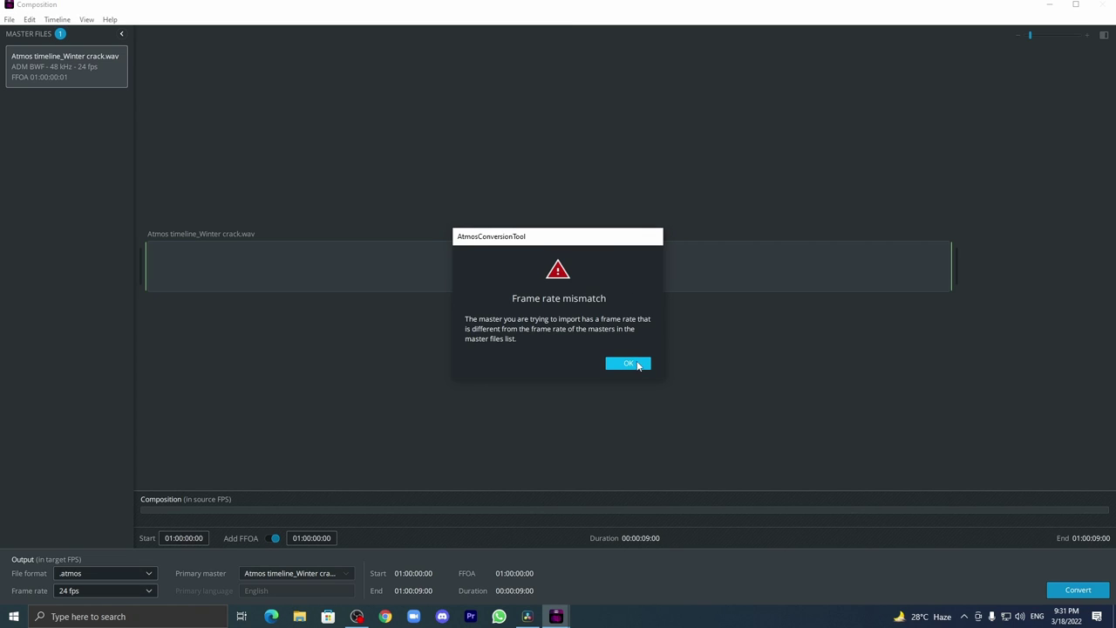
left_click(637, 365)
Import Atmos_Aroundyoutrst again and highlight the Frame rate mismatch warning heading
left_click(10, 20)
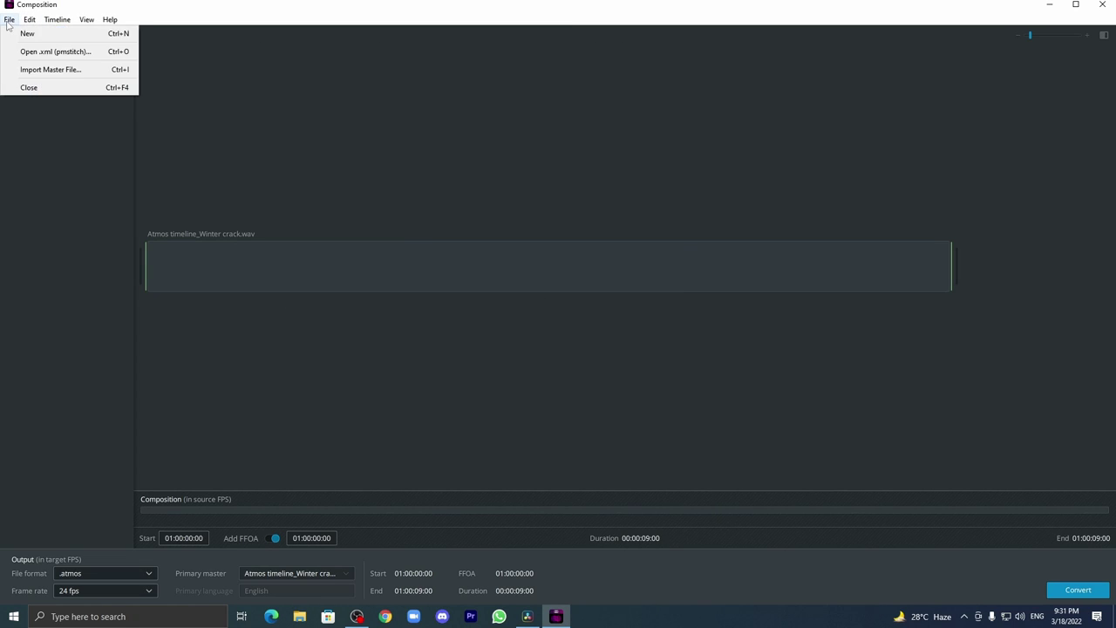
left_click(49, 69)
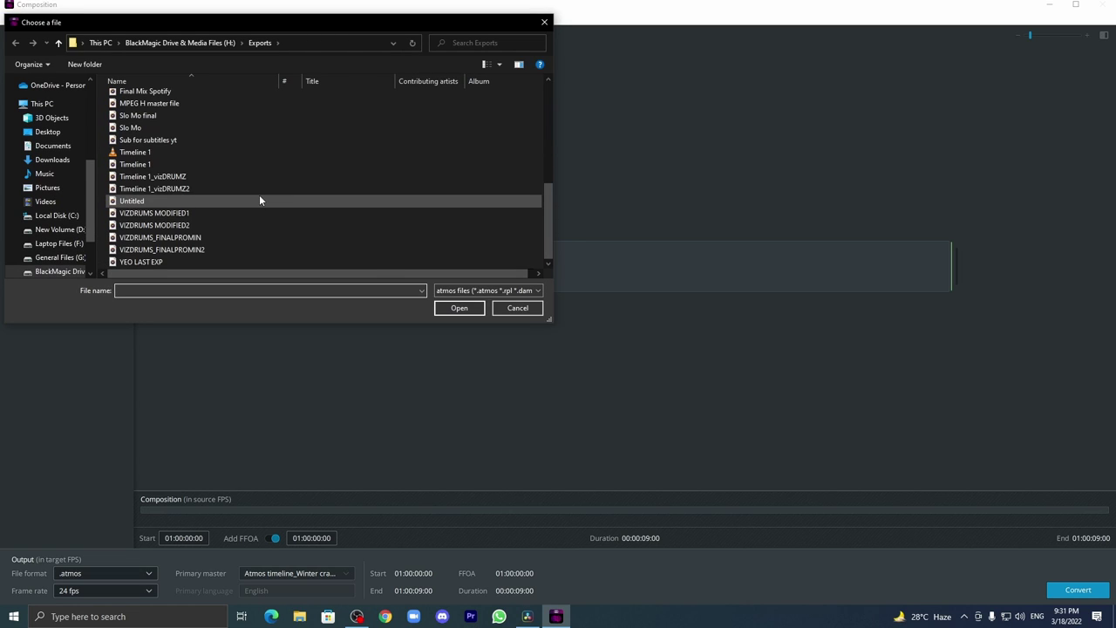
scroll(183, 131, "up", 2)
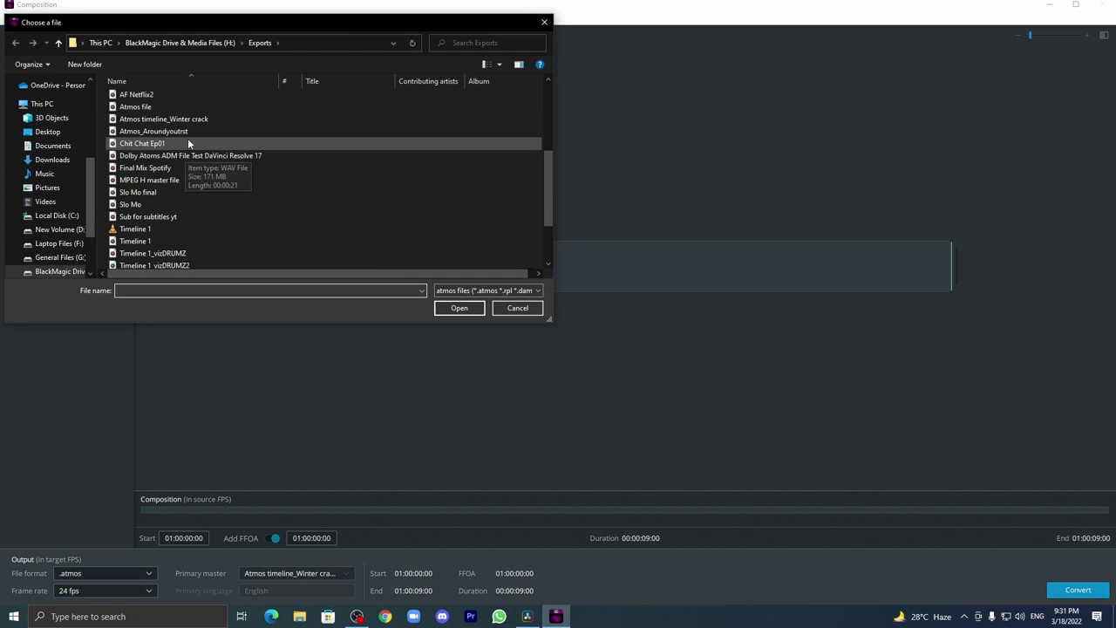
left_click(153, 131)
left_click(458, 308)
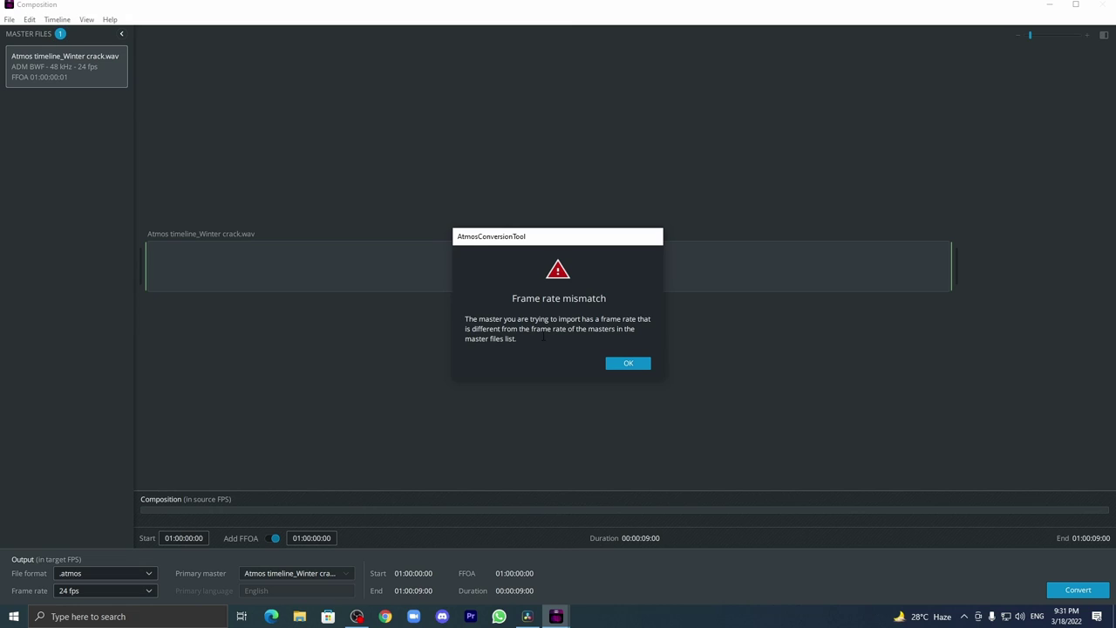
left_click_drag(521, 298, 614, 297)
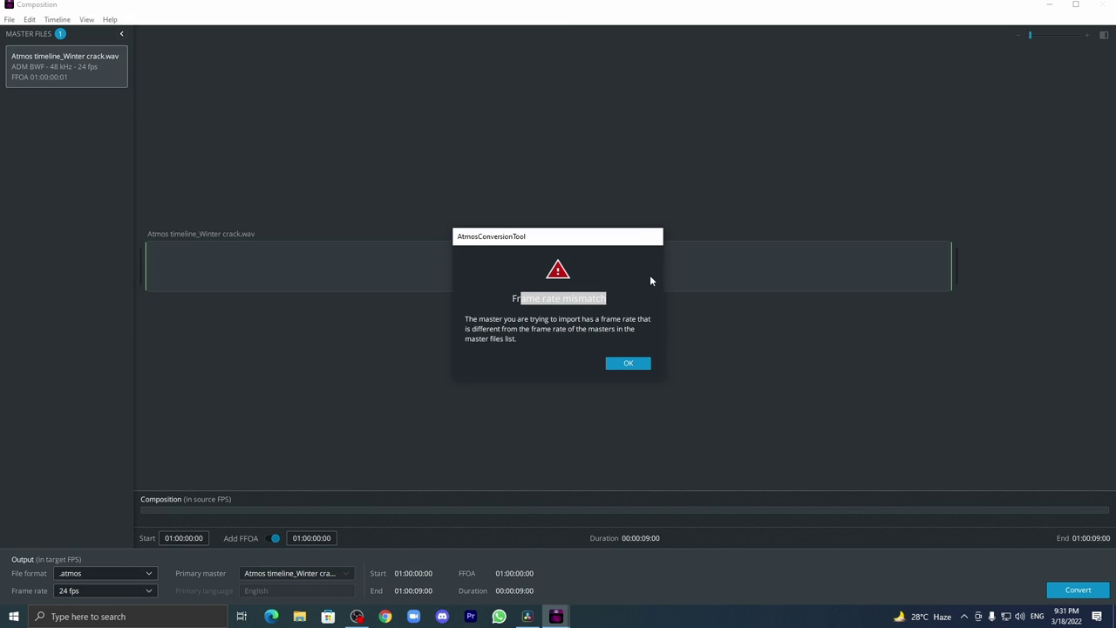
Import Atmos file.wav as a second master and place it after the Winter crack clip
left_click(636, 361)
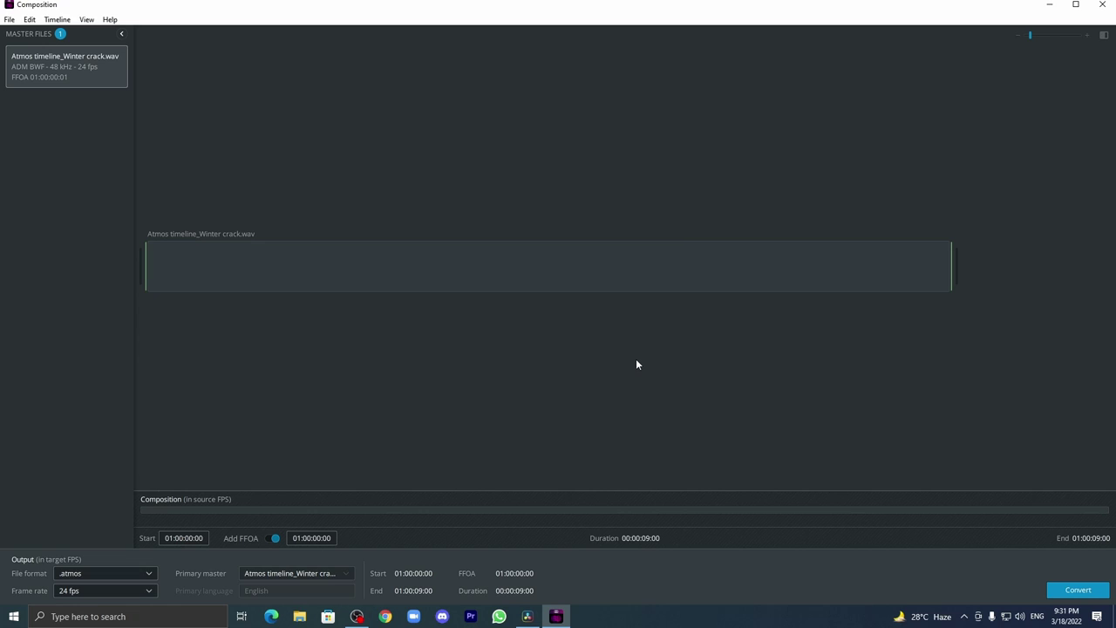
left_click(8, 19)
key("Escape")
left_click(12, 20)
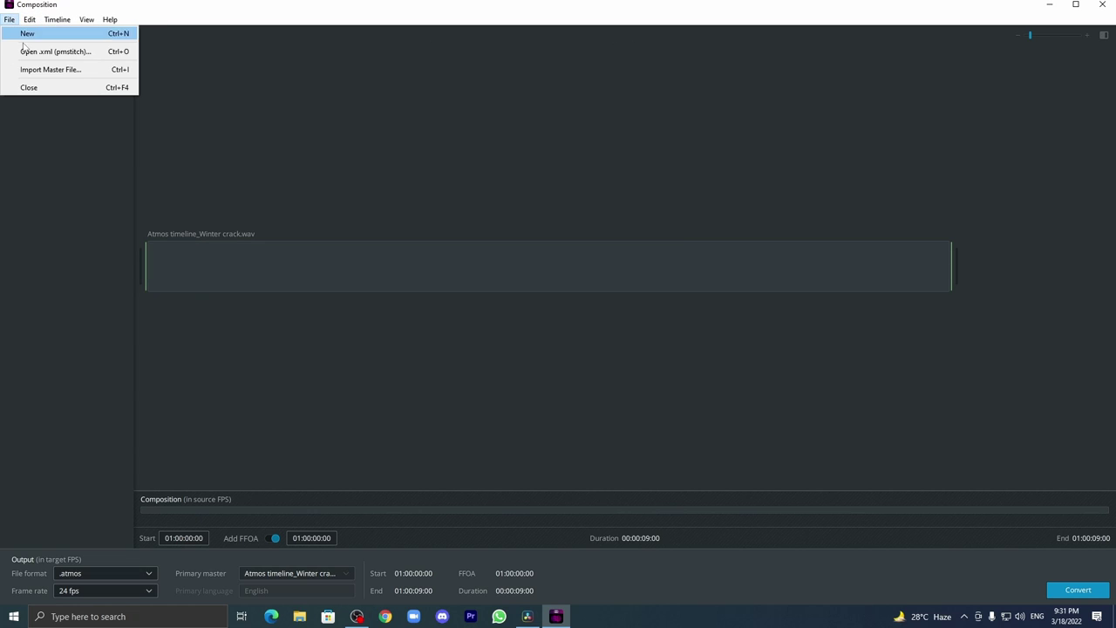
left_click(26, 70)
scroll(248, 179, "down", 4)
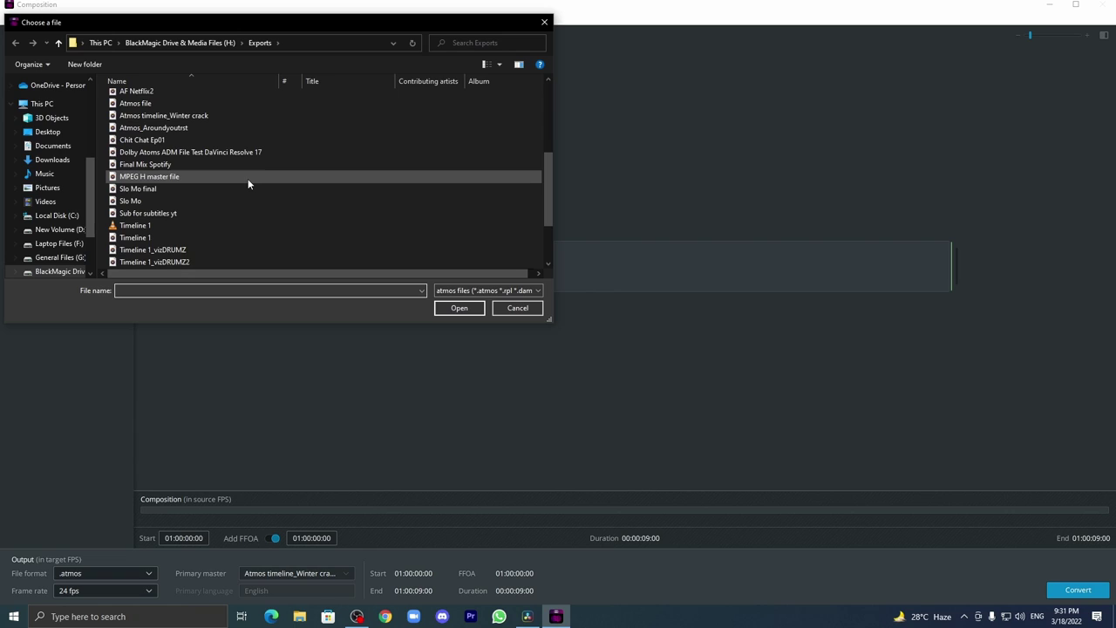
scroll(249, 133, "up", 1)
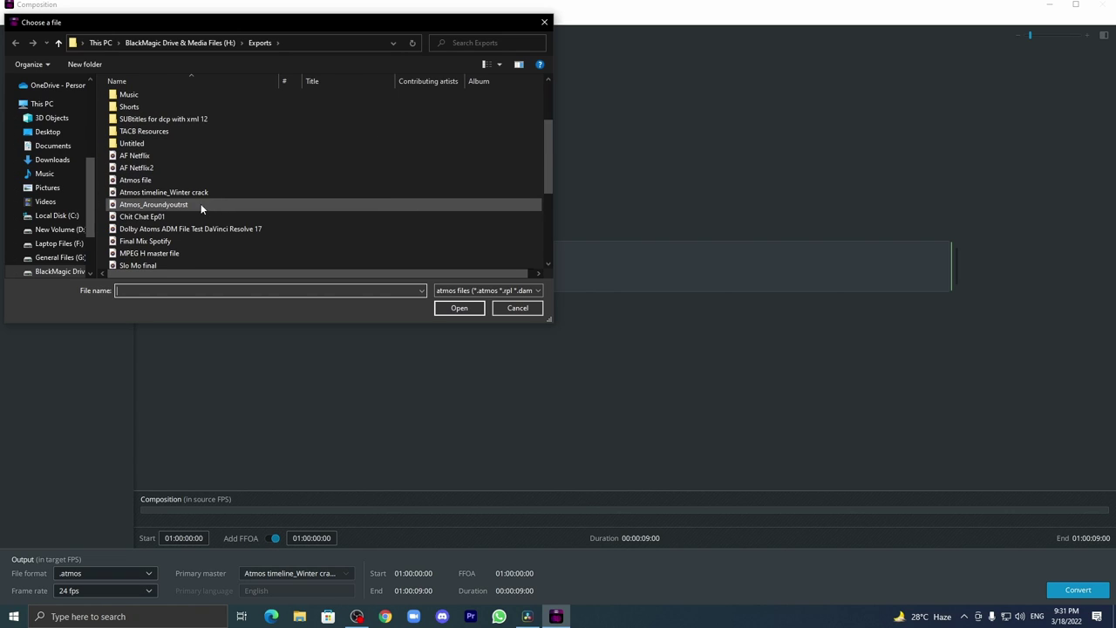
left_click(203, 180)
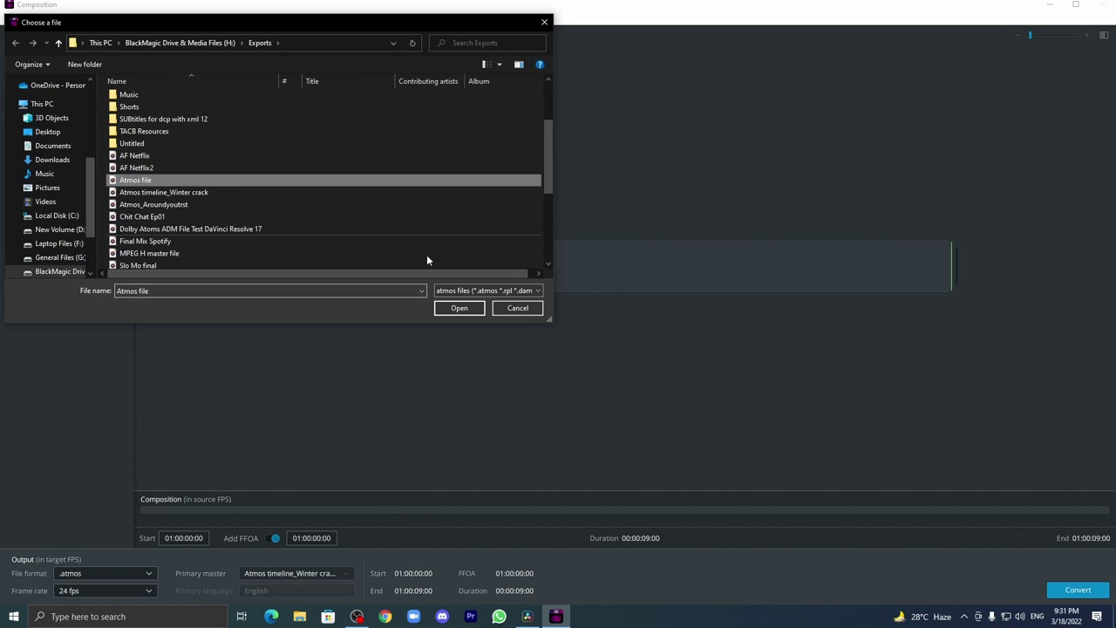
left_click(461, 307)
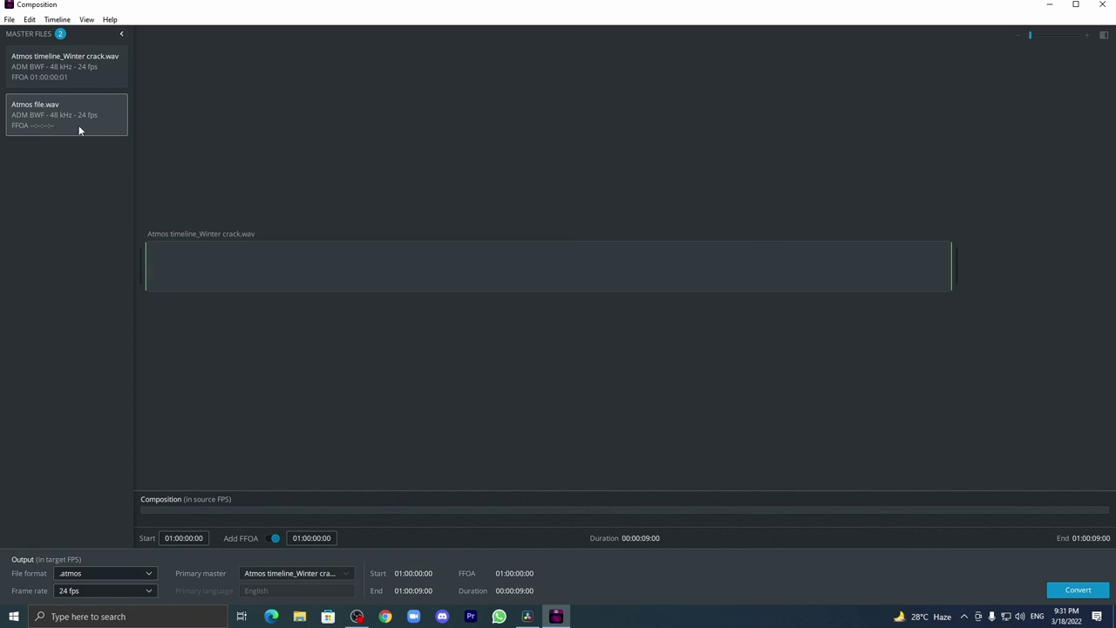
left_click_drag(79, 124, 1048, 263)
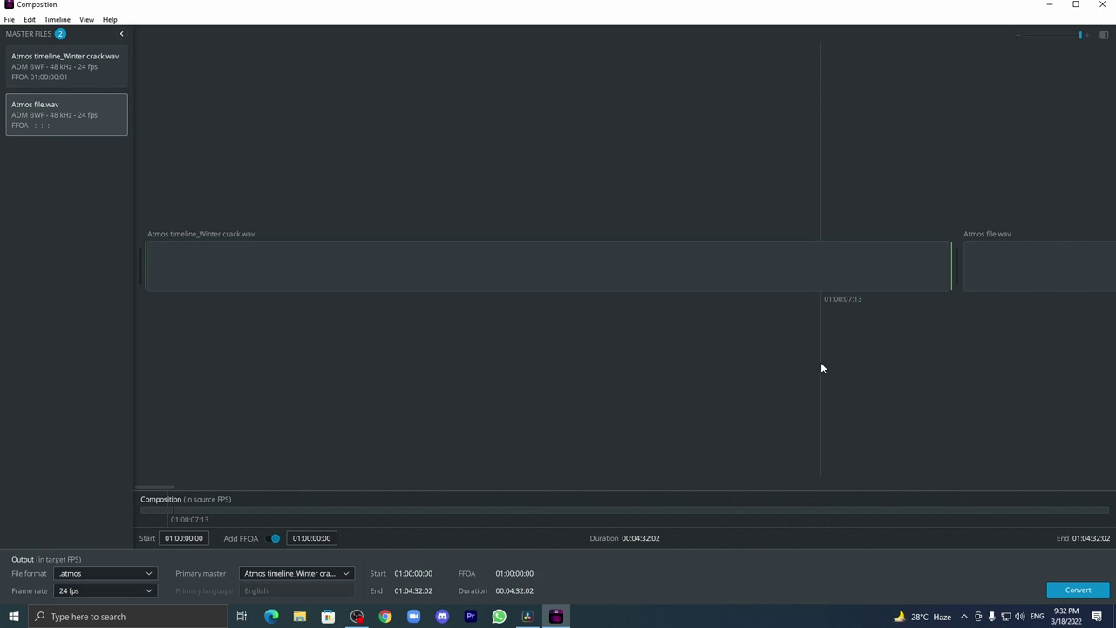
left_click(999, 267)
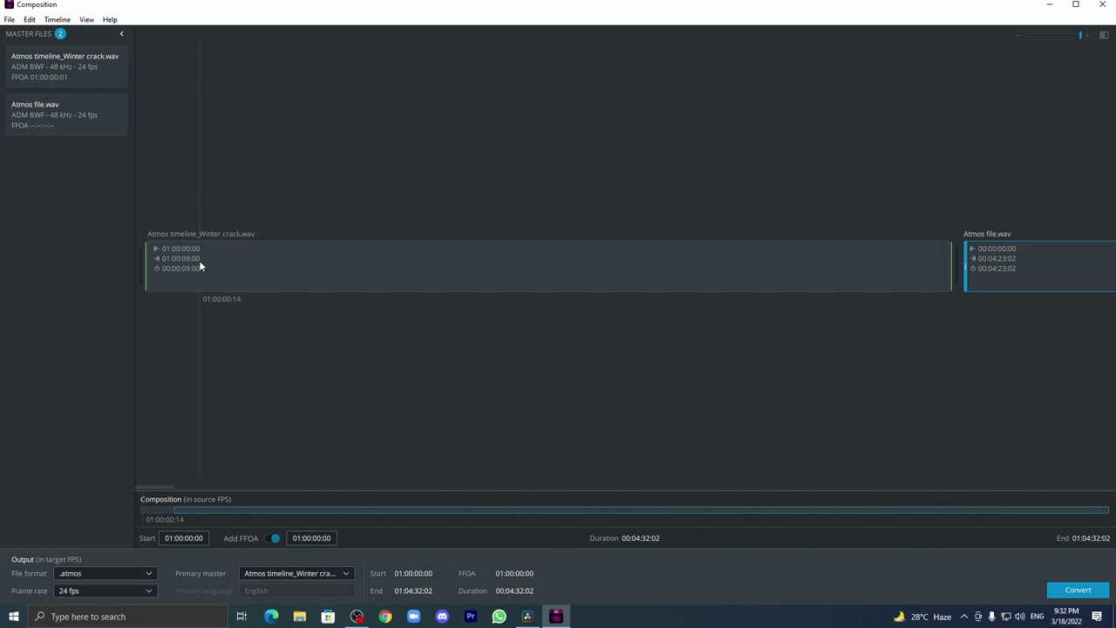
left_click(984, 252)
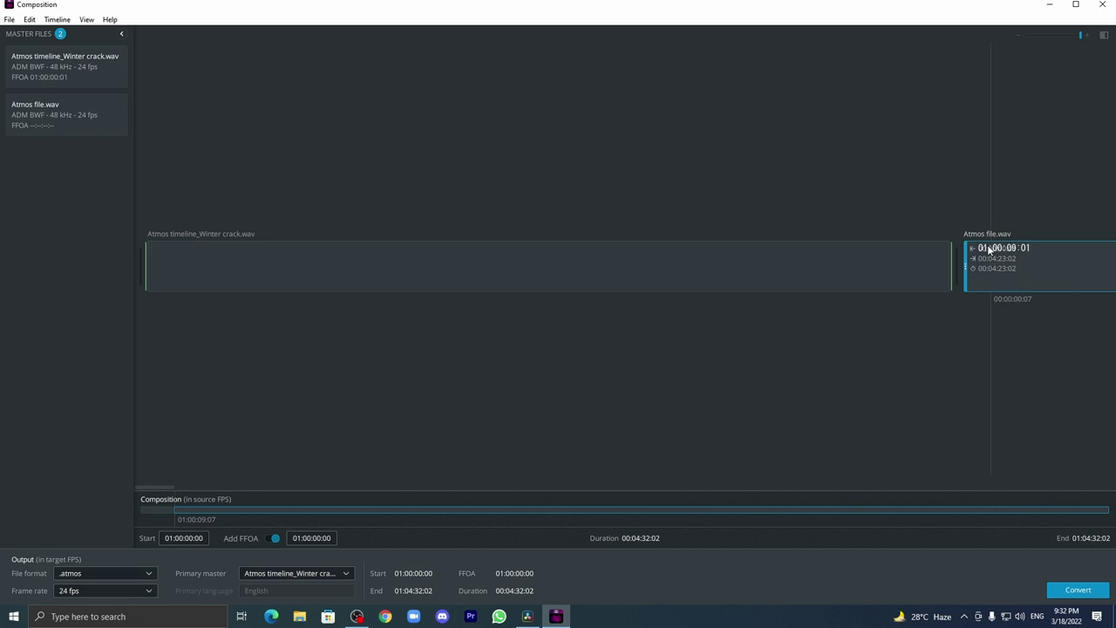
type("01")
left_click(987, 342)
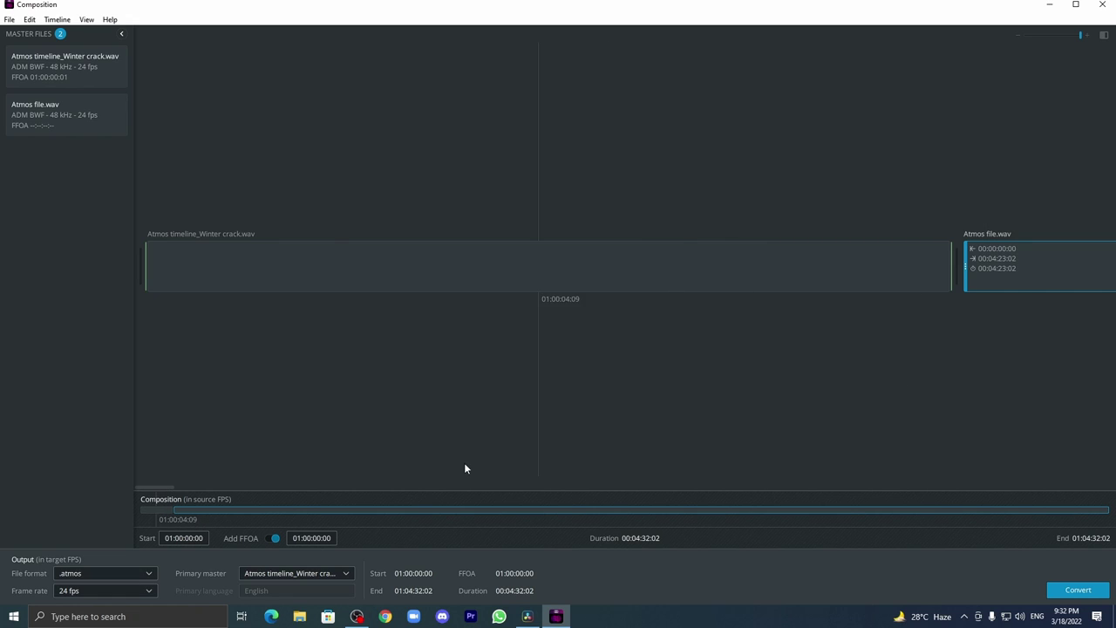
left_click(169, 538)
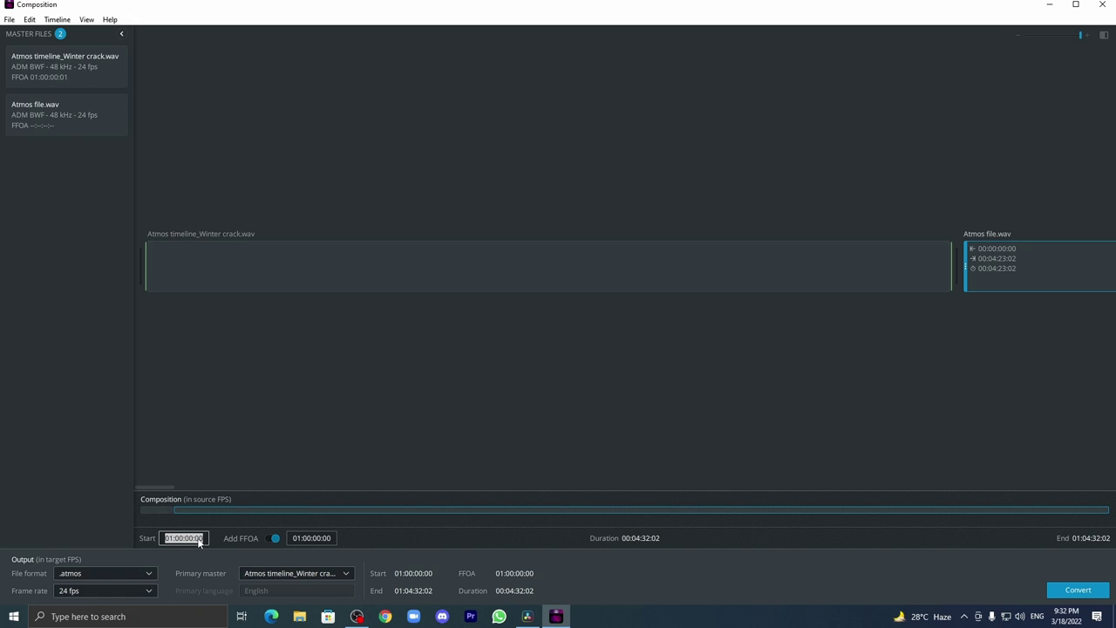
left_click(298, 539)
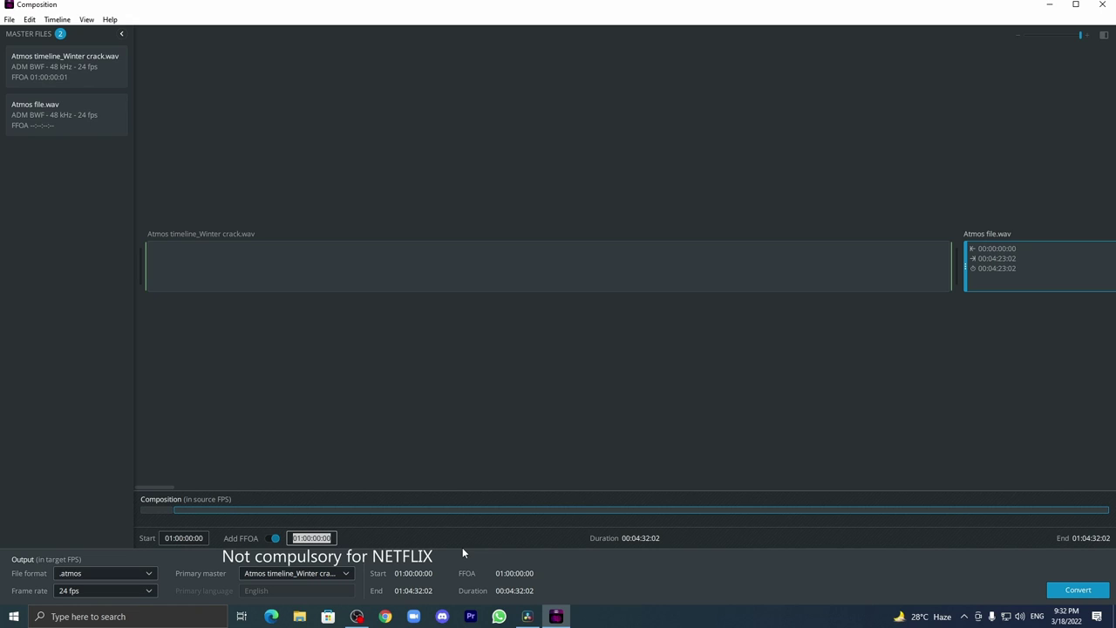
left_click(196, 538)
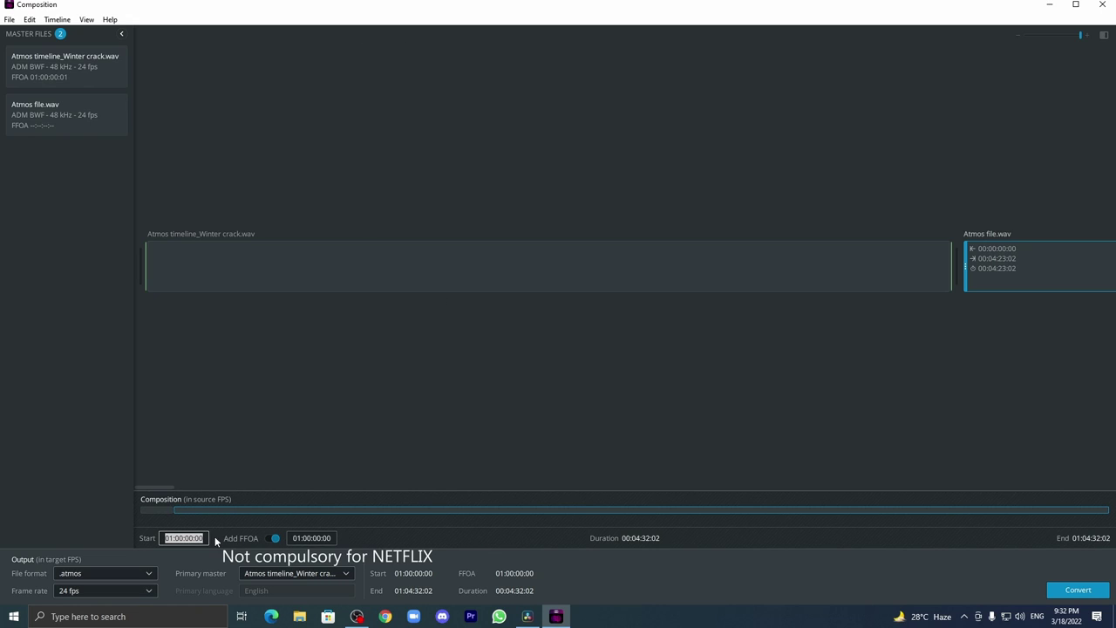
left_click(301, 539)
left_click(623, 586)
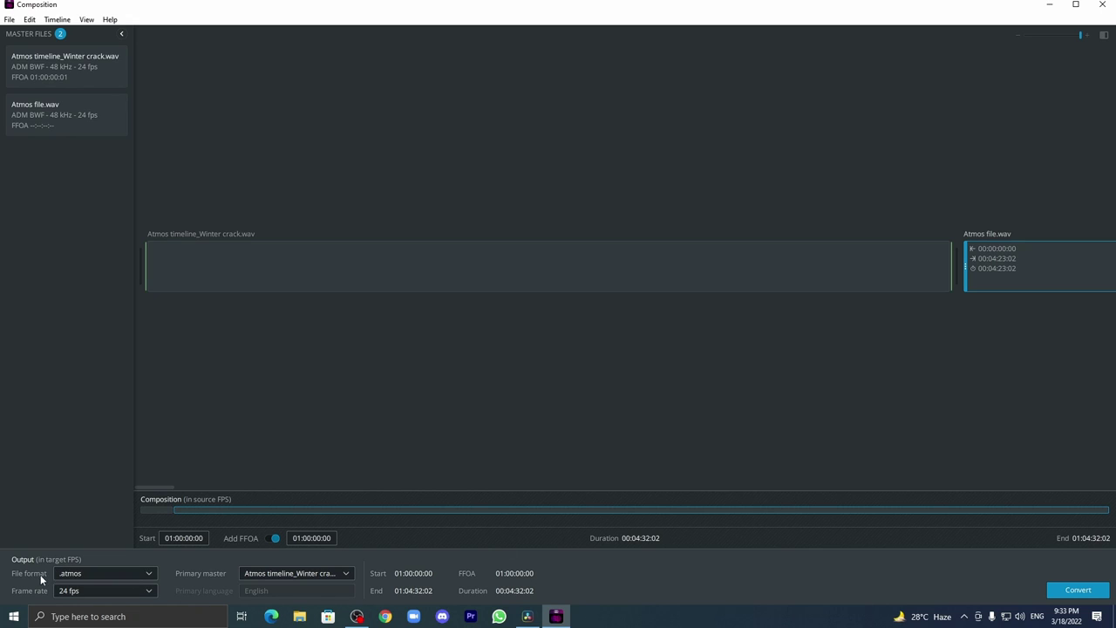
Review the File format, Frame rate and Primary master dropdowns, keeping .atmos, 24 fps and Winter crack
left_click(84, 574)
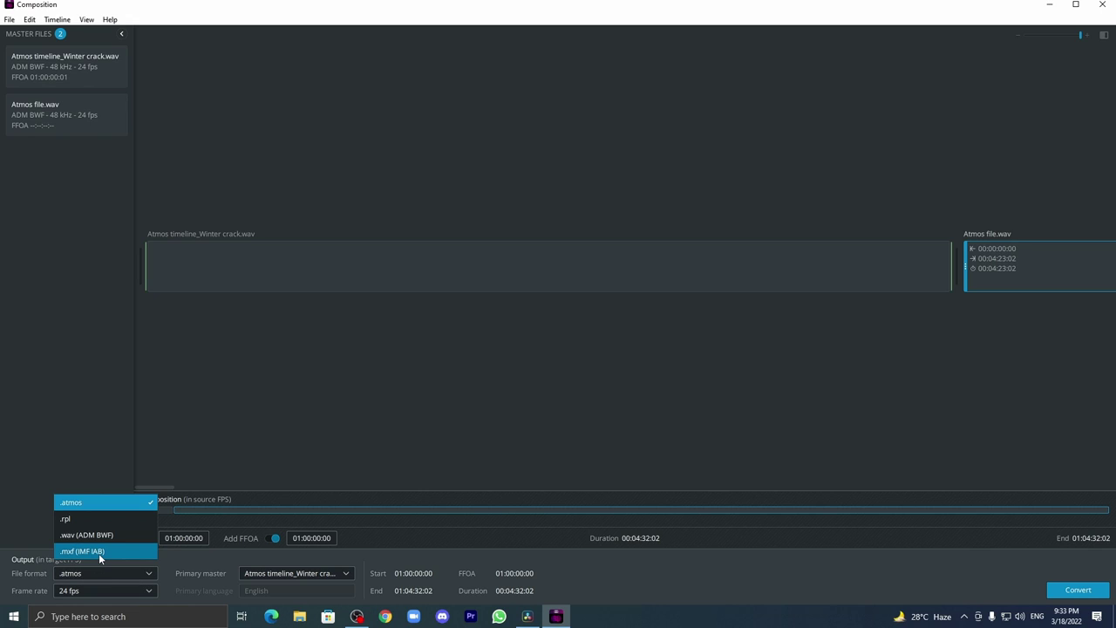
left_click(181, 569)
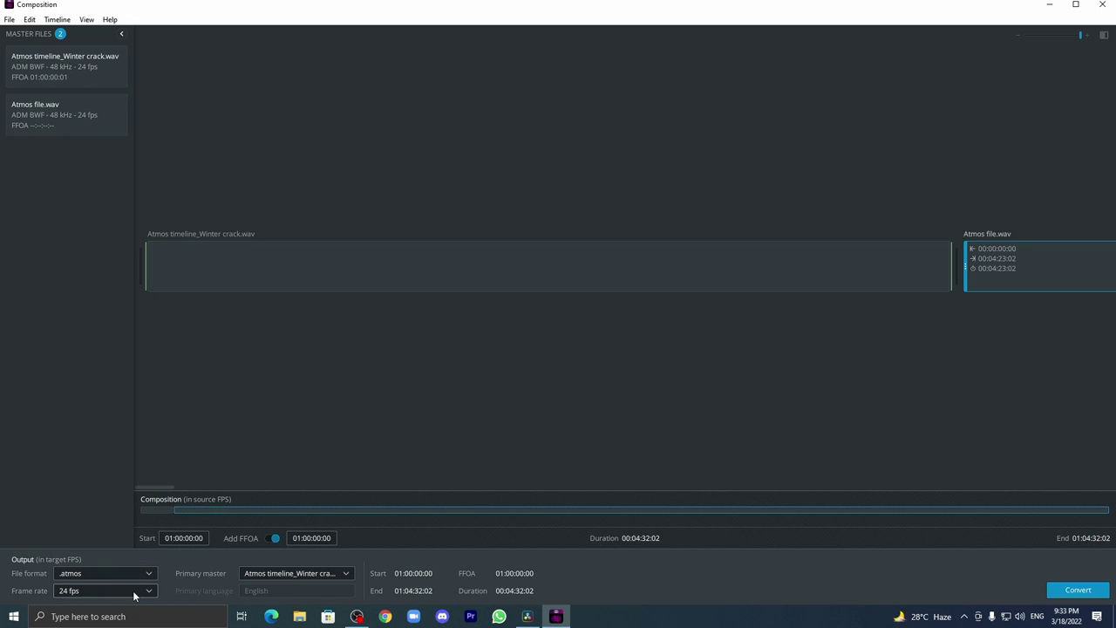
left_click(133, 594)
left_click(188, 573)
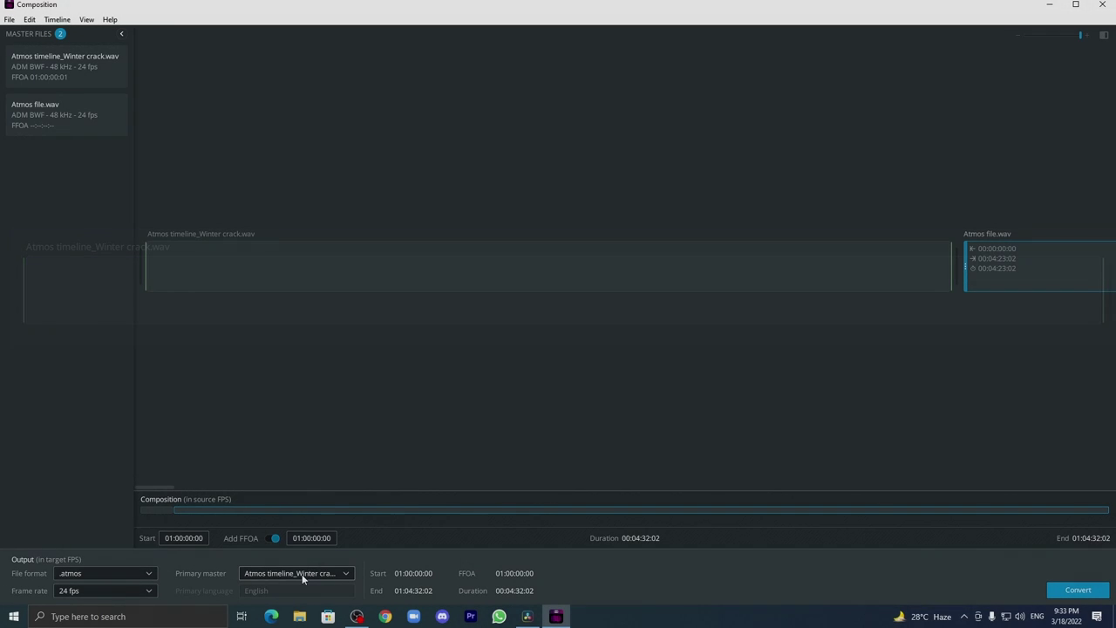
left_click(301, 574)
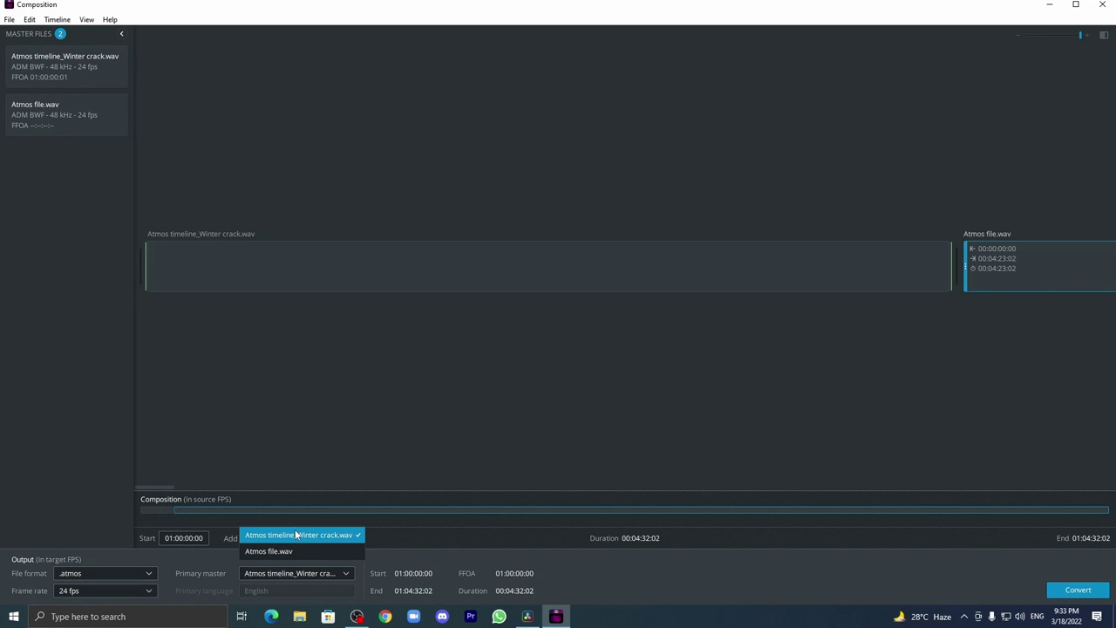
left_click(638, 594)
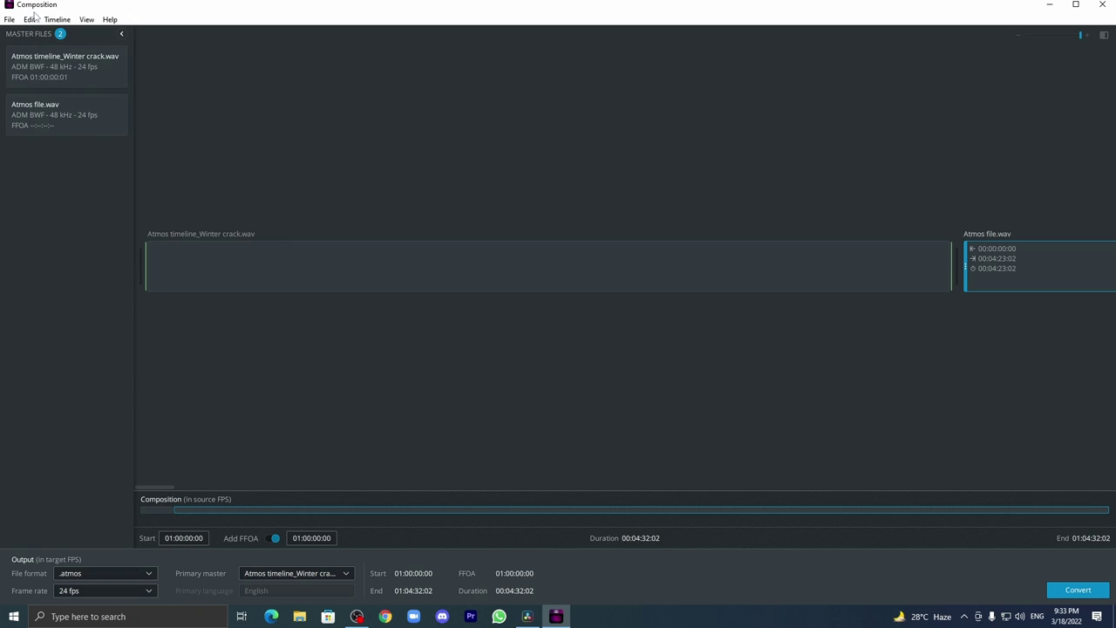
Re-expand Master Files and view properties of Winter crack, then Atmos file.wav (92 channels, 82 objects)
left_click(121, 34)
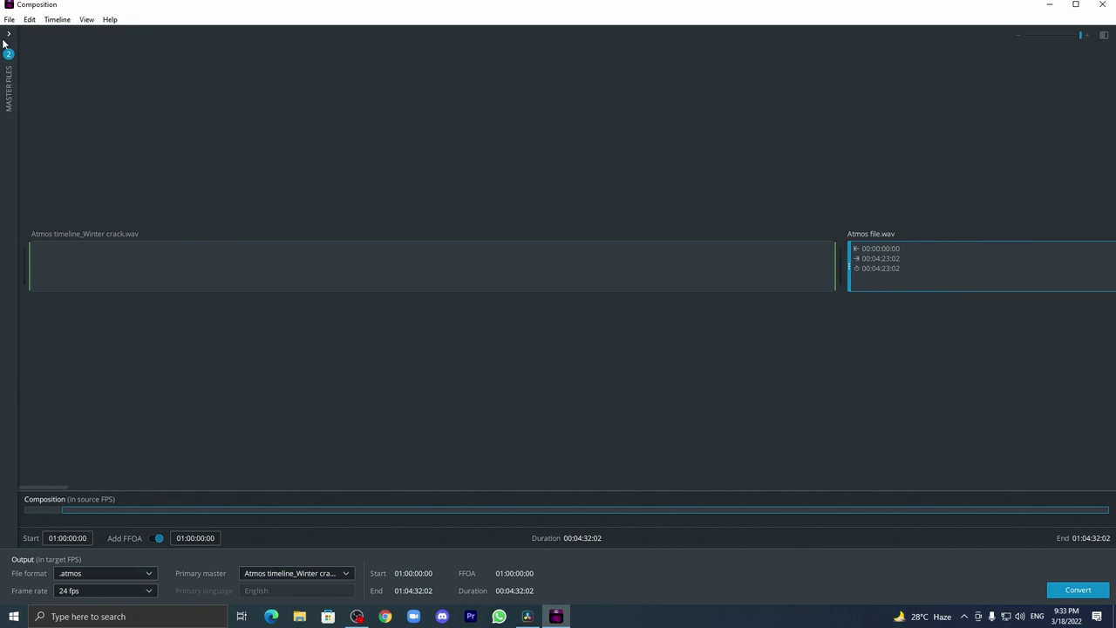
left_click(9, 34)
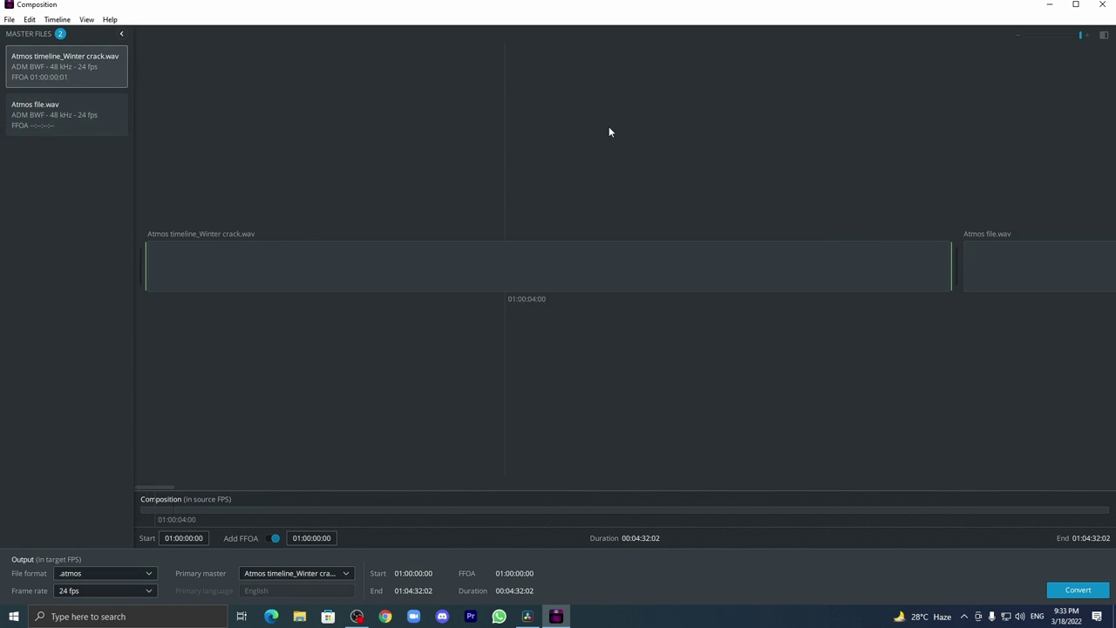
left_click(1103, 36)
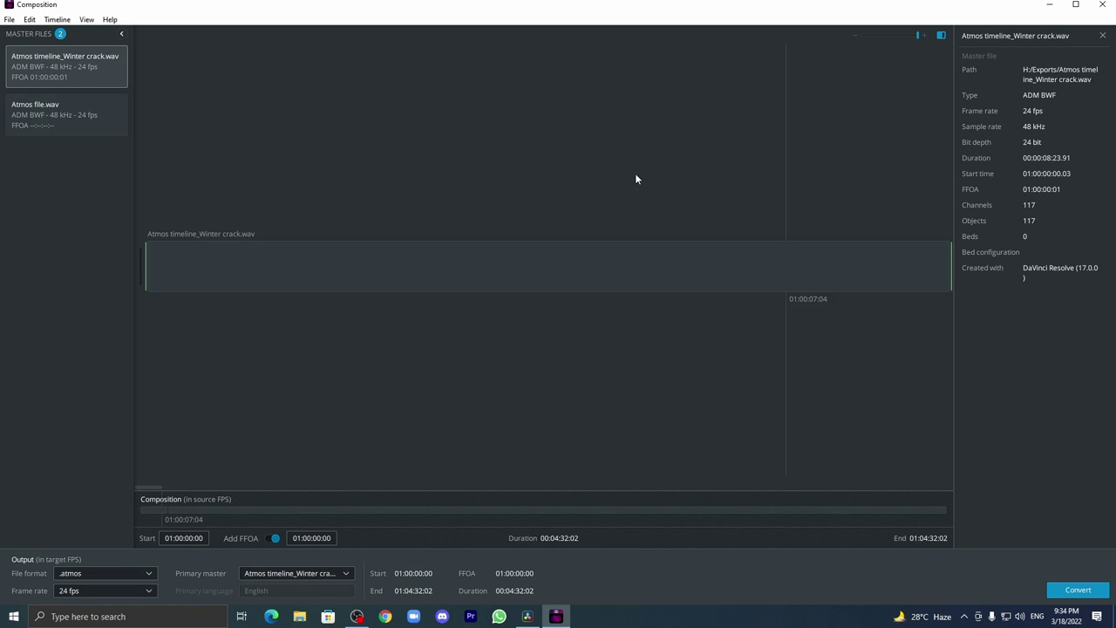
left_click(87, 119)
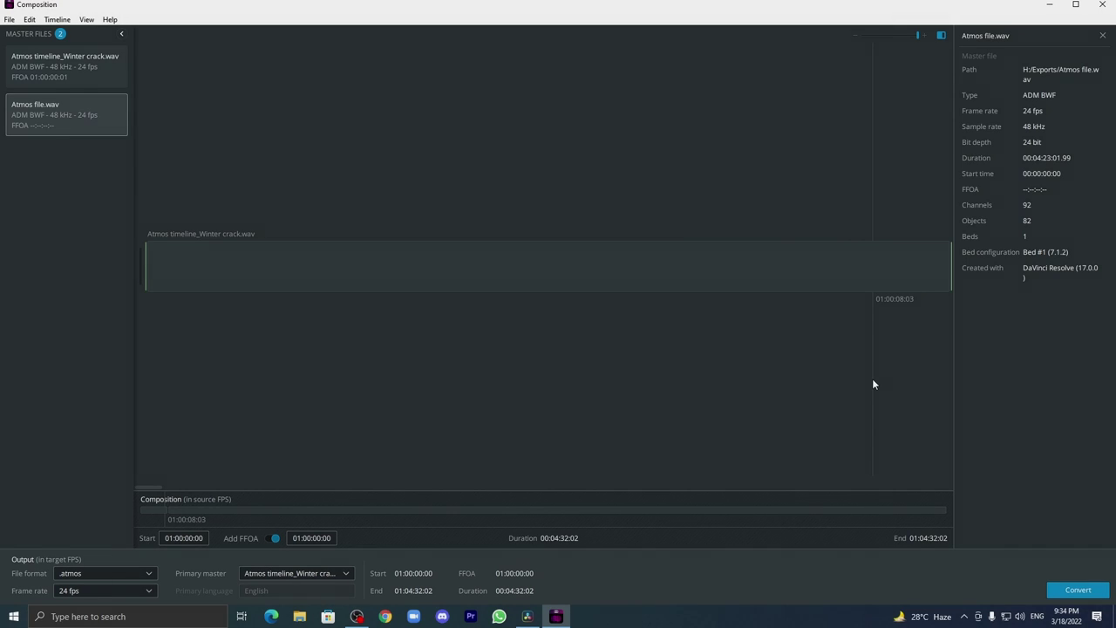
Hide the details panel and convert the composition to MASTER ATMOS COMINED.atmos on BlackMagic Drive (H:)
left_click(872, 385)
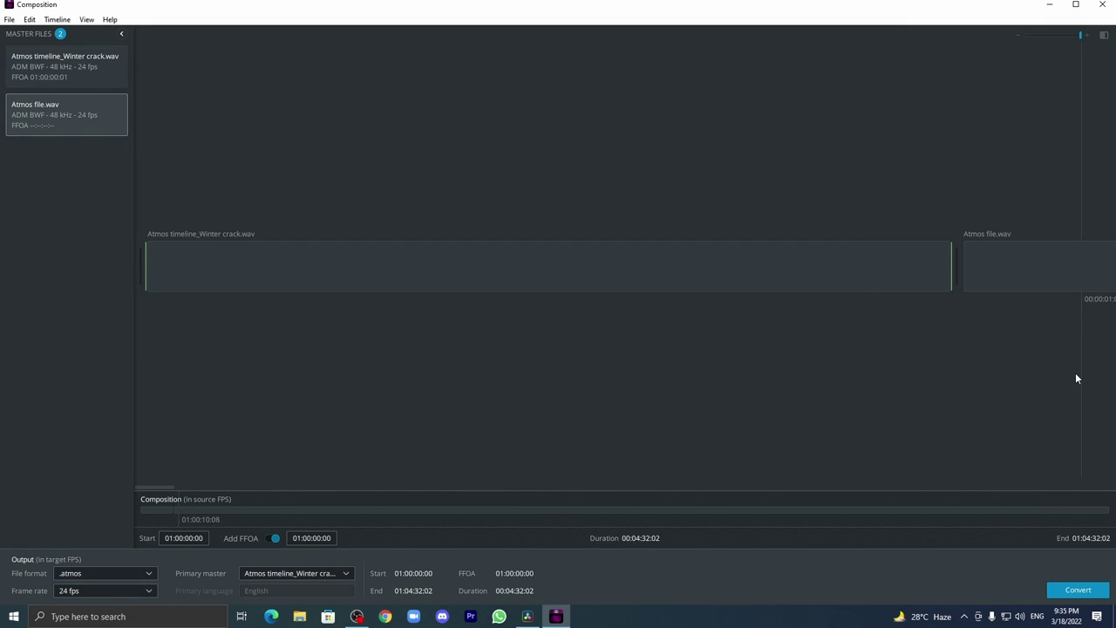
left_click(1077, 589)
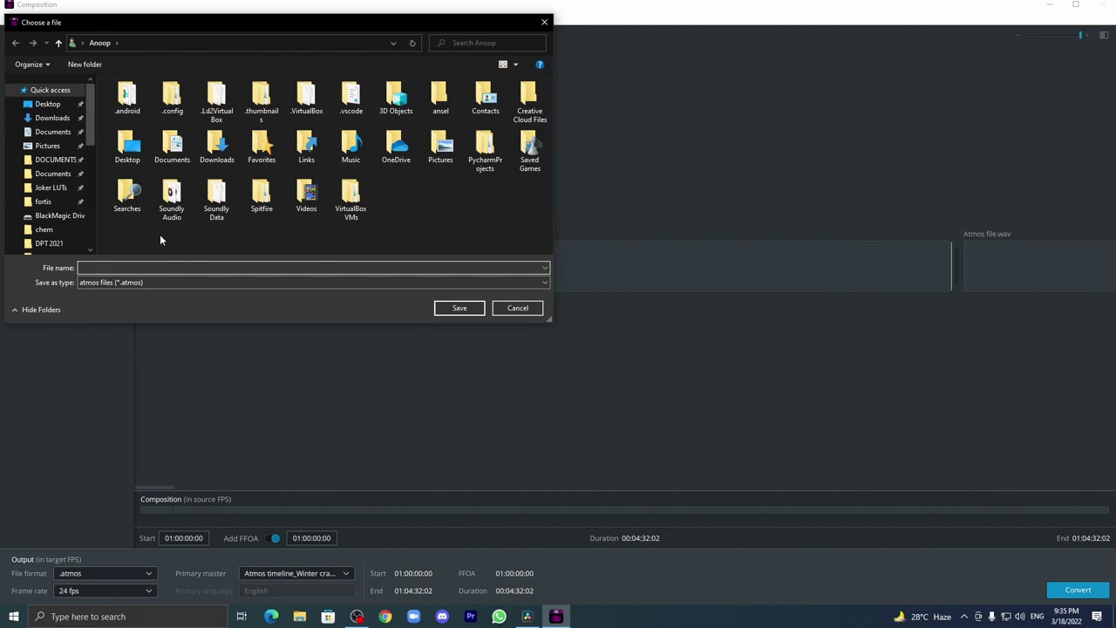
scroll(50, 183, "down", 5)
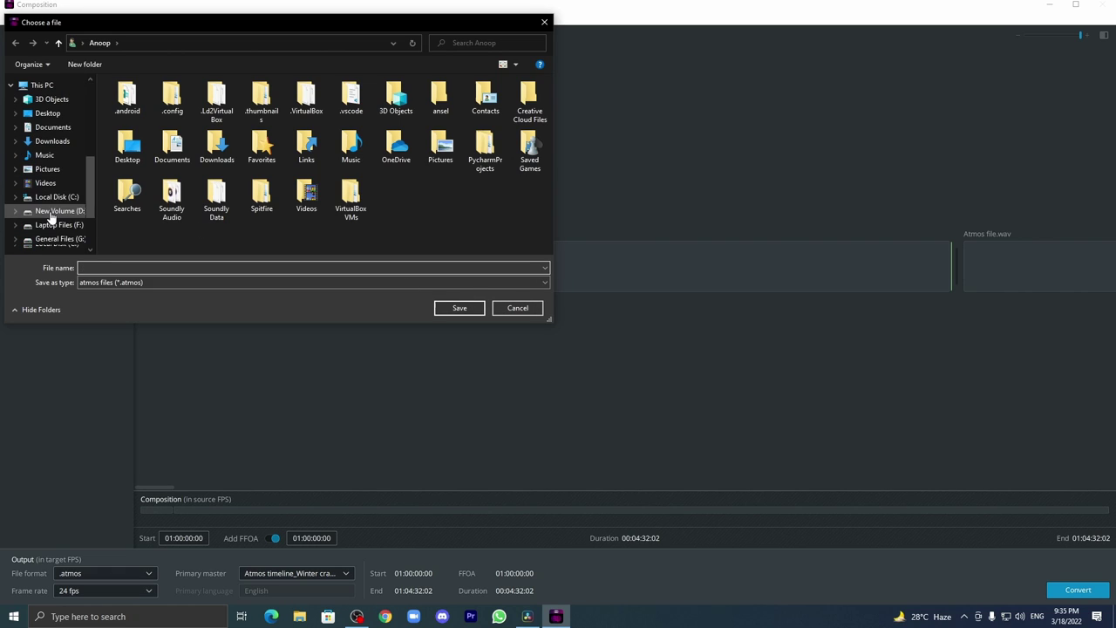
scroll(51, 222, "down", 1)
left_click(50, 223)
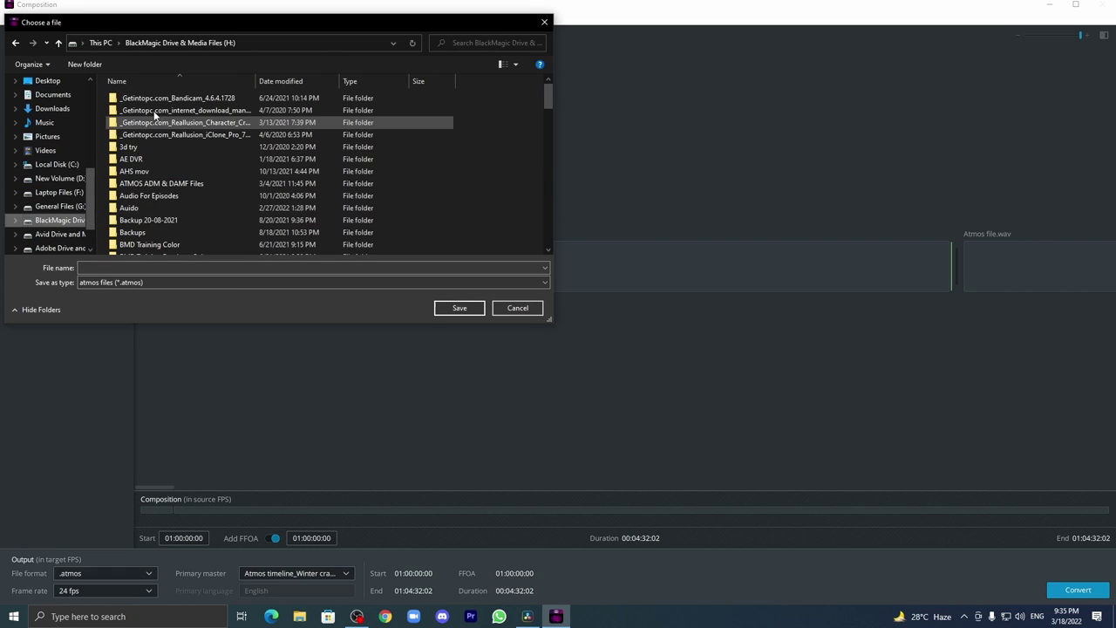
left_click(274, 268)
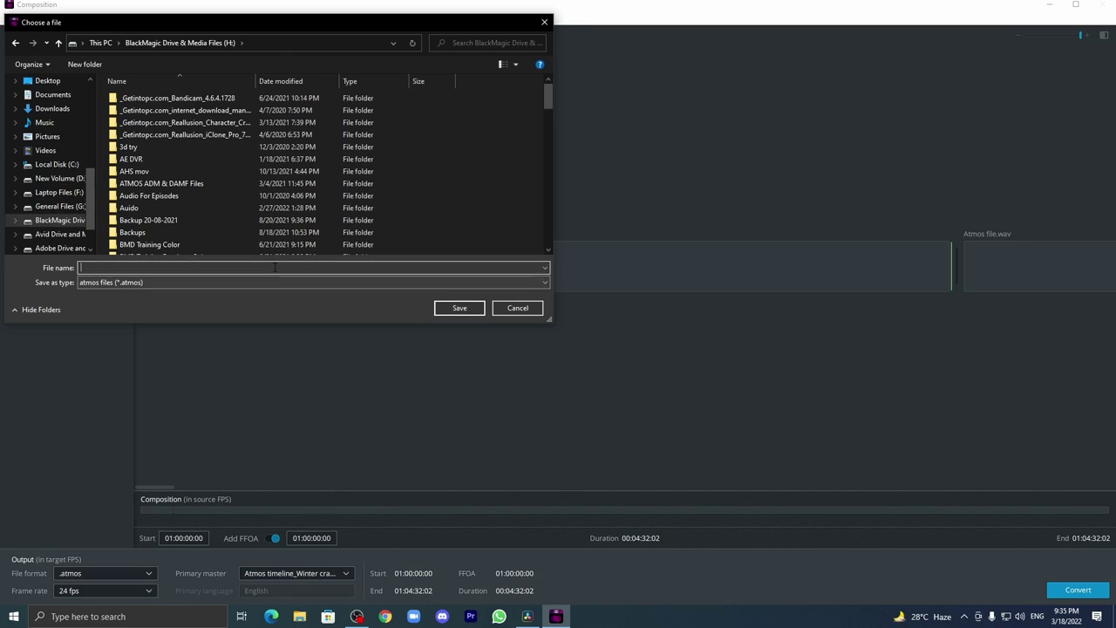
type("MAST")
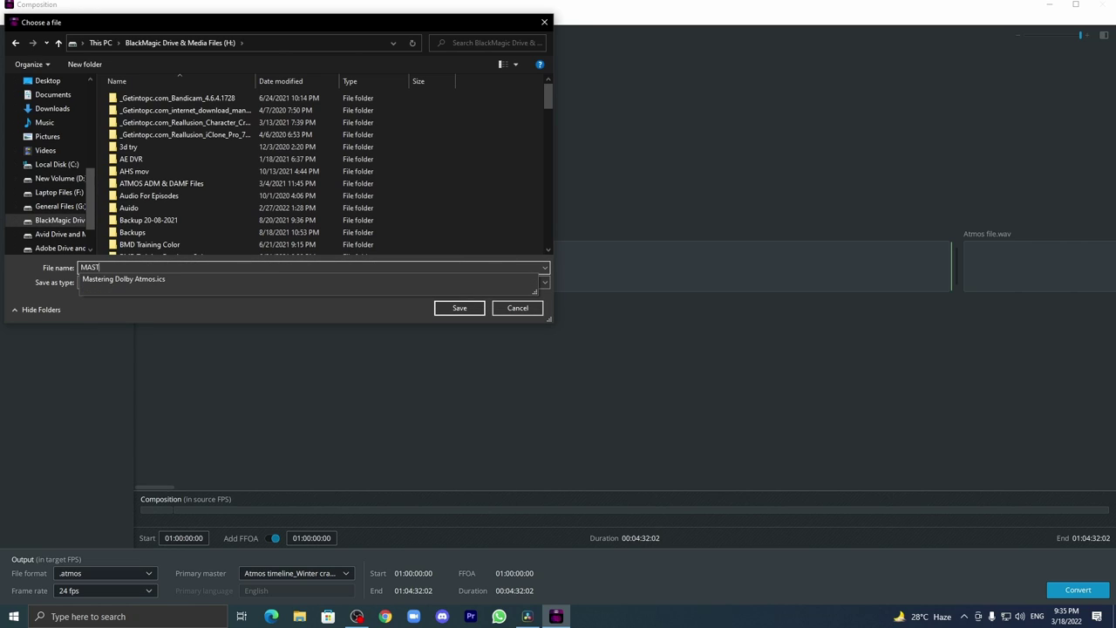
type("ER ATMOS")
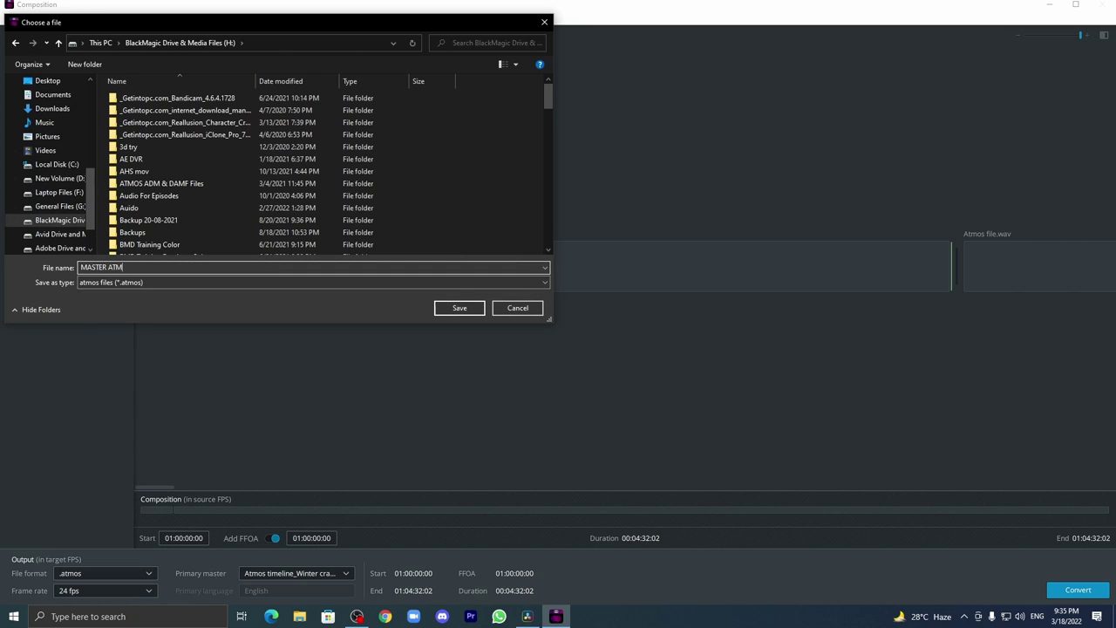
type(" COMINED")
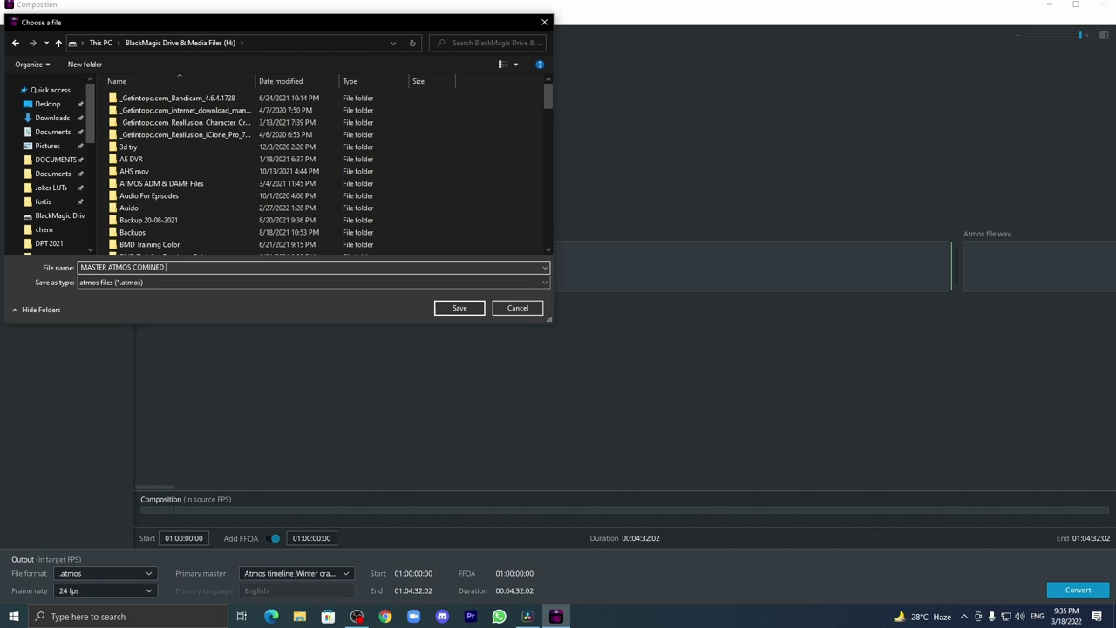
left_click(459, 308)
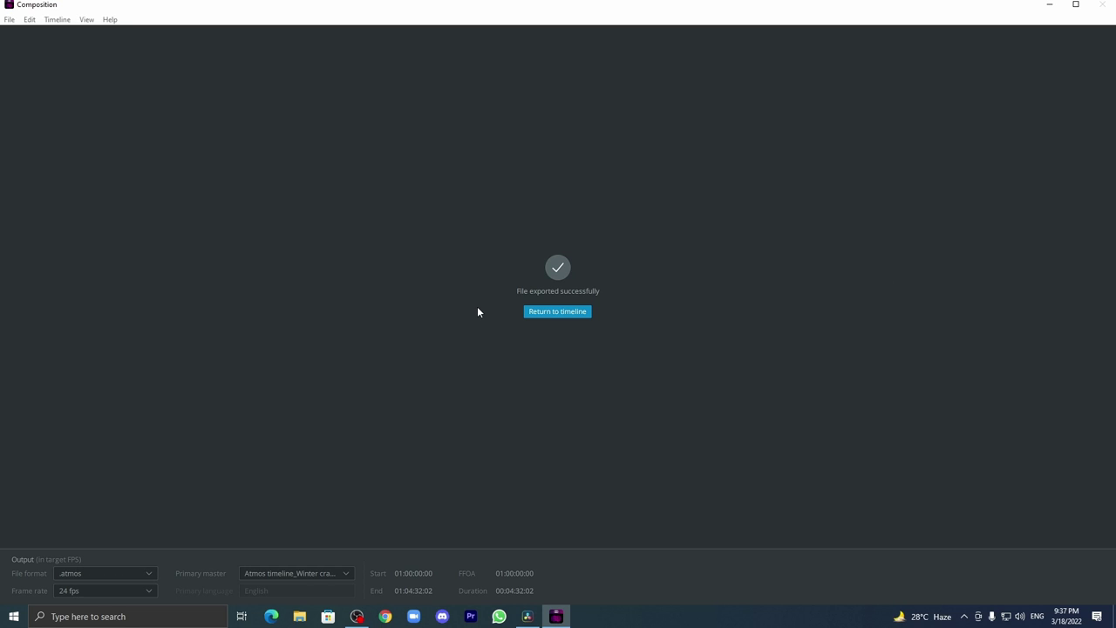
Return to the composition timeline and switch over to DaVinci Resolve
left_click(571, 311)
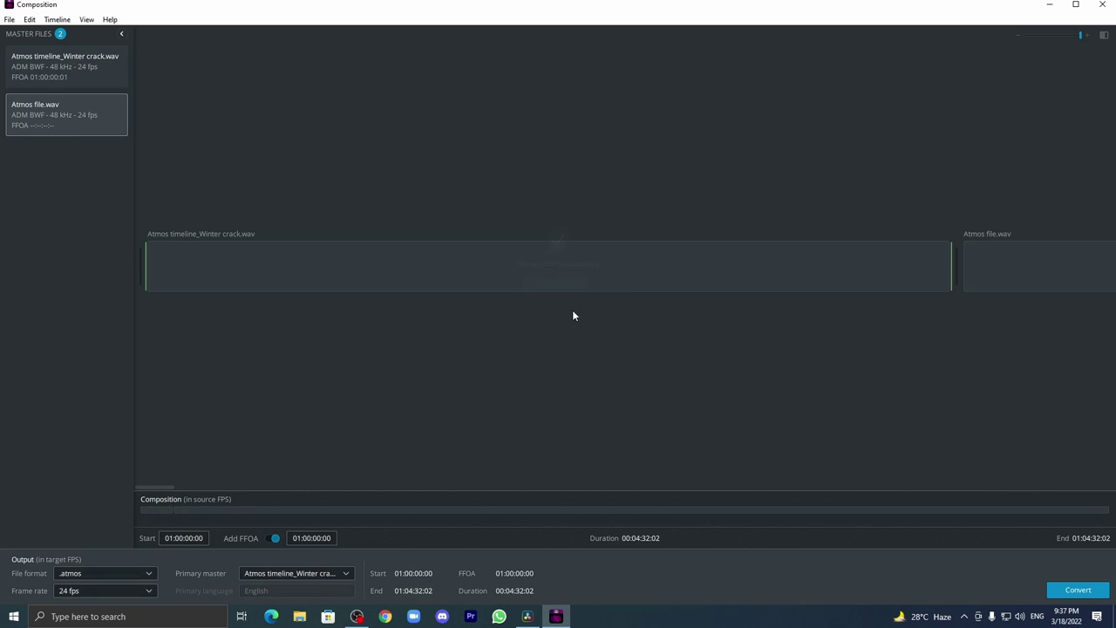
left_click(526, 617)
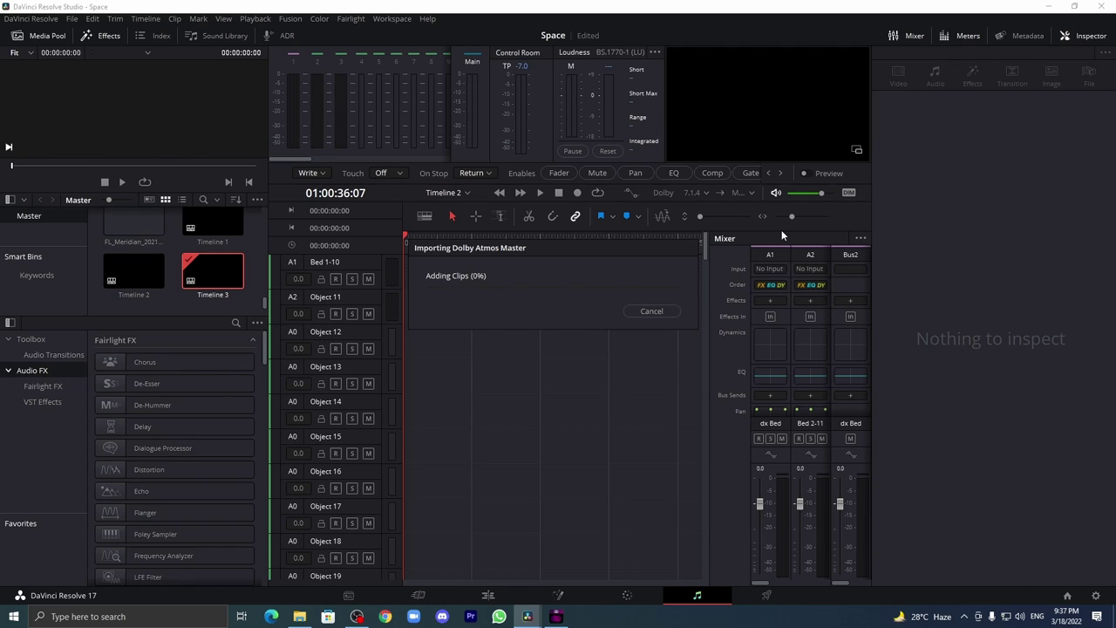
Enlarge track A11 to show Object 20's F/B Pan automation, then undo it
scroll(628, 444, "down", 6)
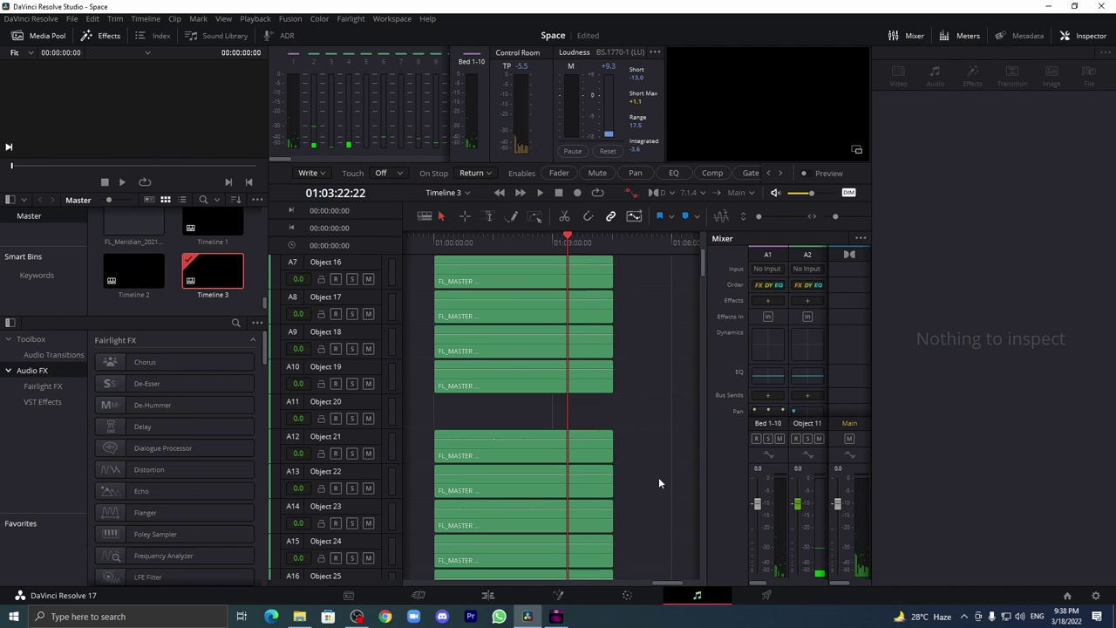
scroll(660, 480, "down", 2)
left_click_drag(359, 427, 358, 525)
left_click(339, 435)
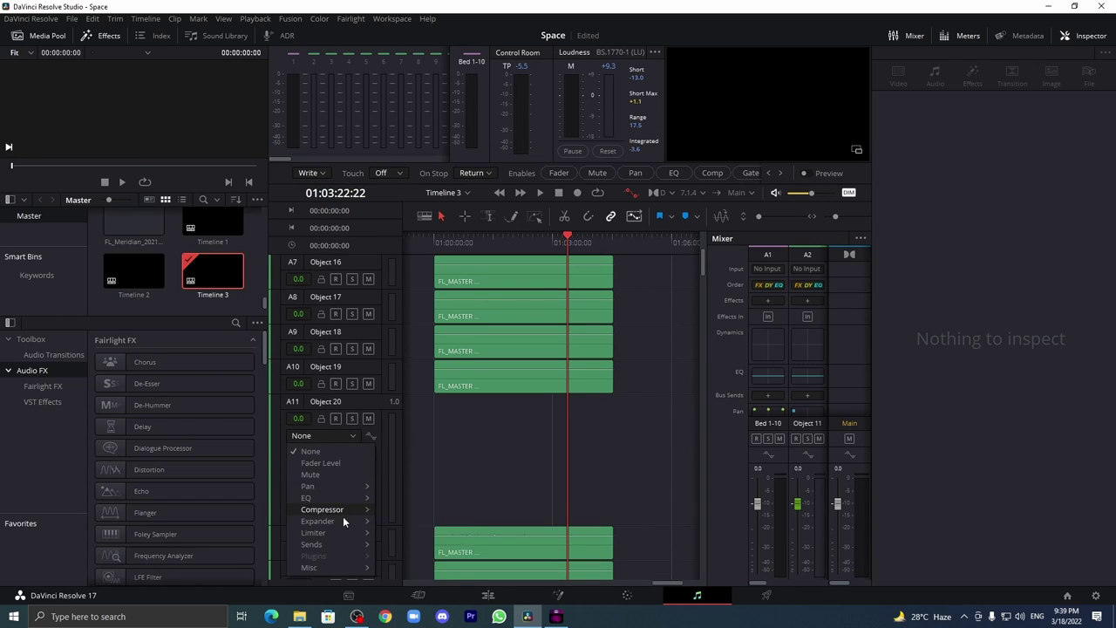
mouse_move(339, 487)
left_click(406, 497)
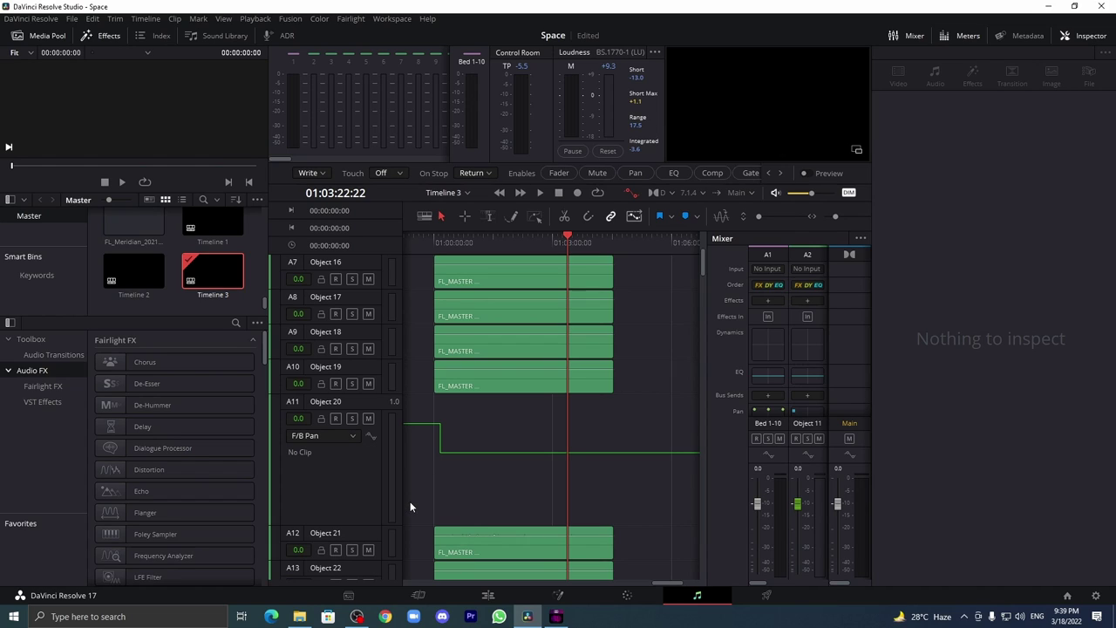
key("ctrl+z")
Expand track A4 and set Object 13's automation lane to F/B Pan, then L/R Pan
scroll(373, 415, "up", 6)
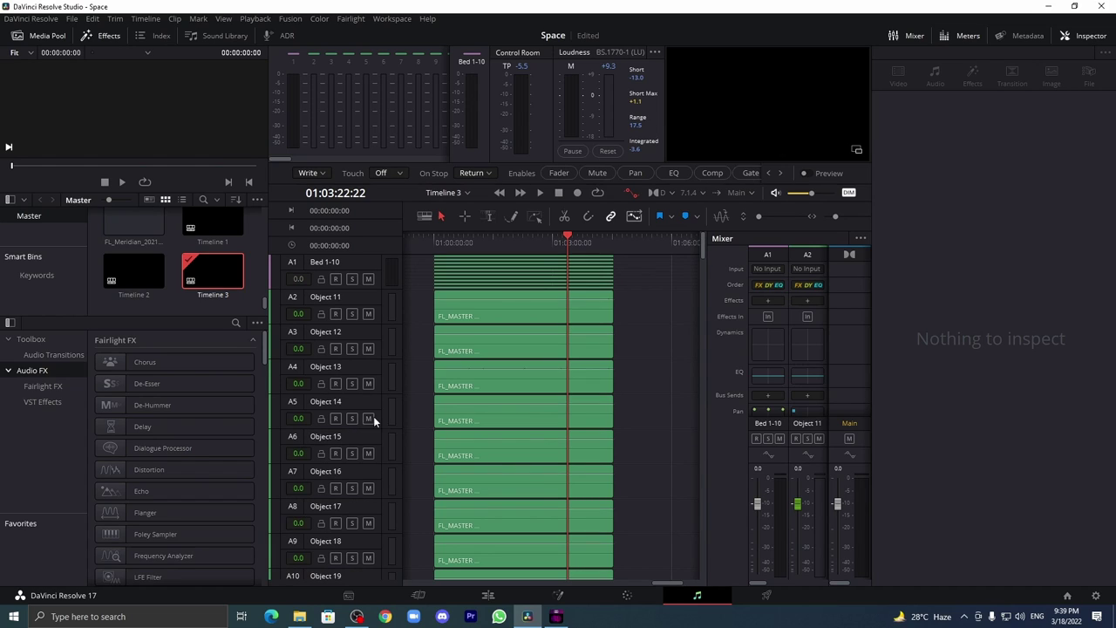
left_click(368, 391)
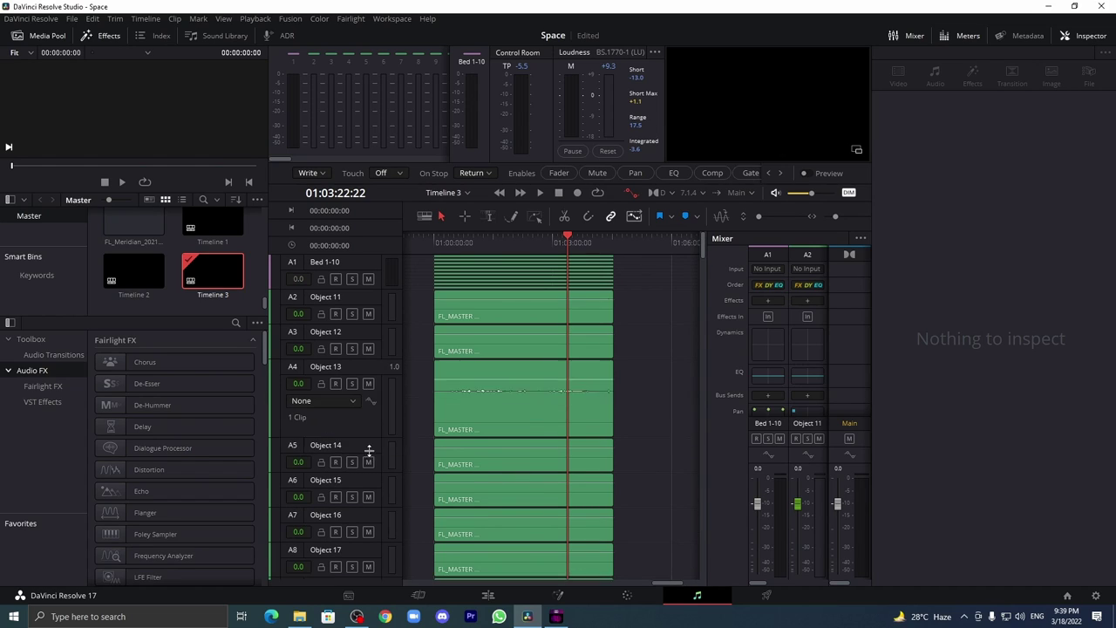
left_click(339, 400)
mouse_move(339, 453)
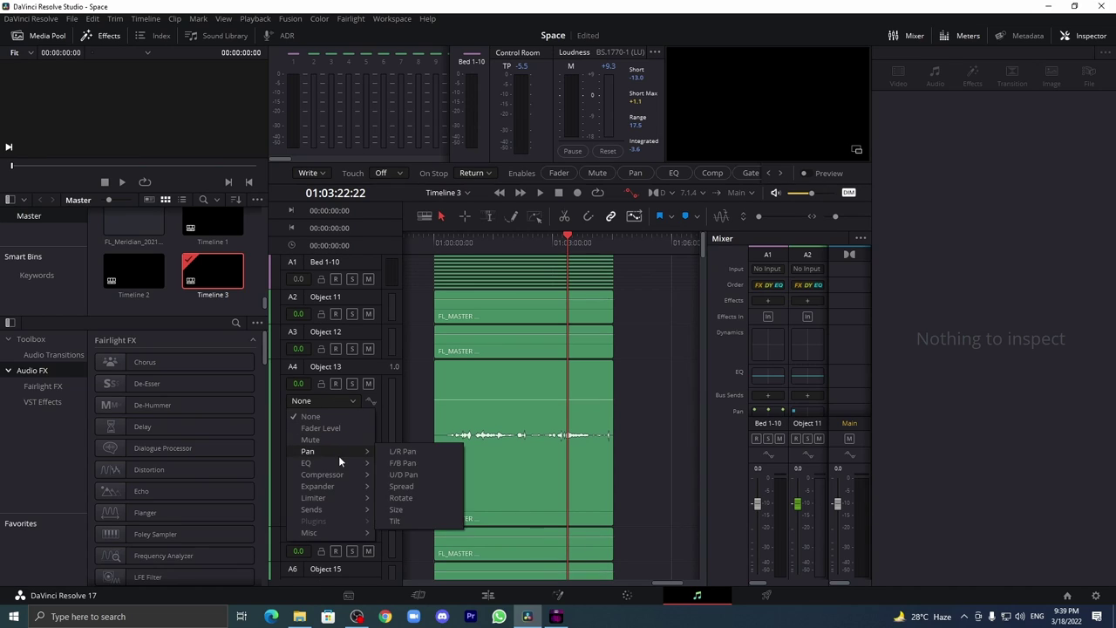
left_click(403, 454)
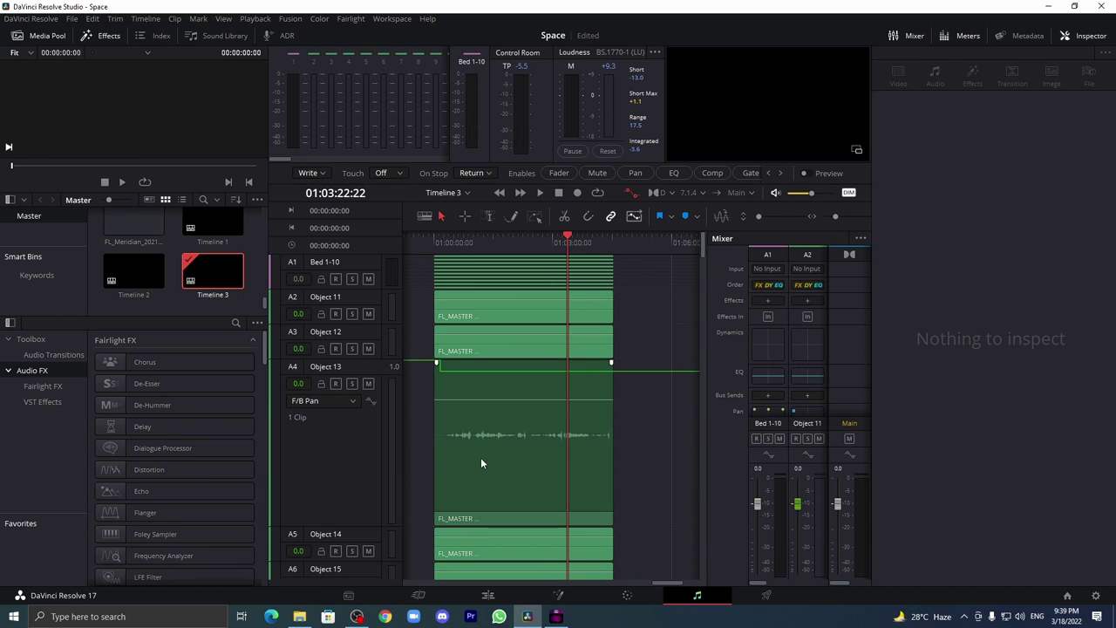
left_click(342, 401)
mouse_move(342, 450)
left_click(401, 455)
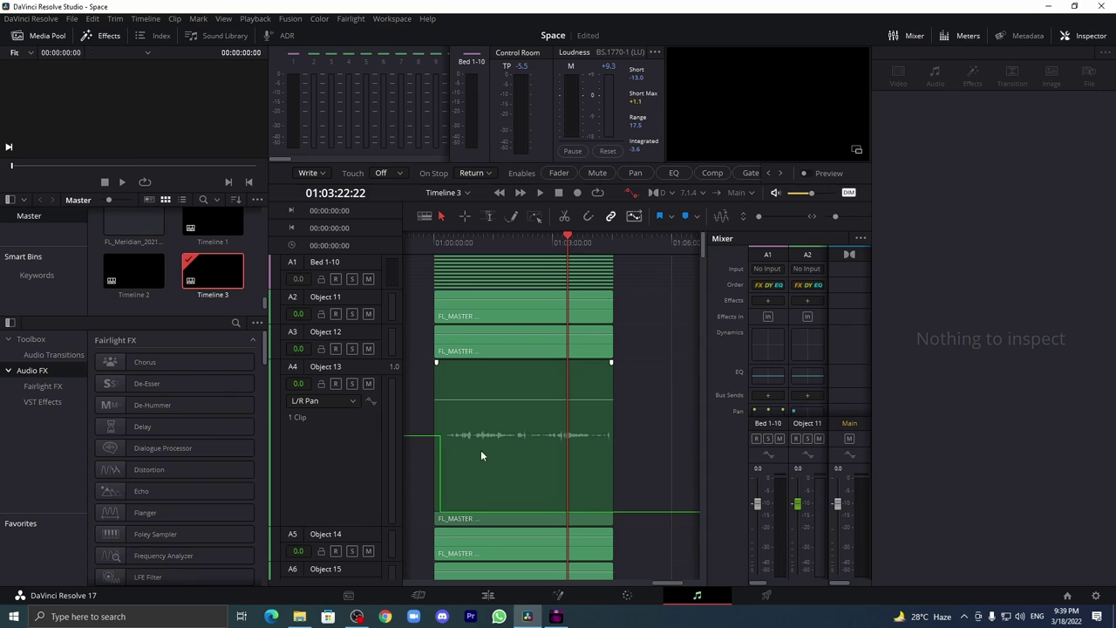
Scrub the playhead from the clip start to about 01:01:19 to check the automation
left_click(439, 241)
left_click_drag(440, 241, 435, 241)
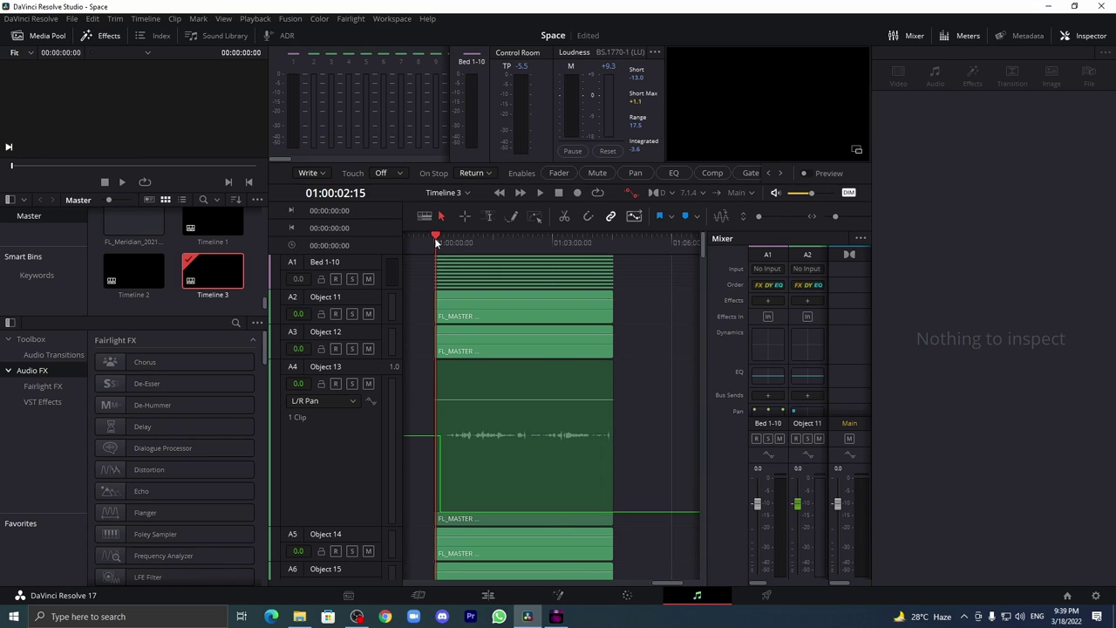
left_click(486, 235)
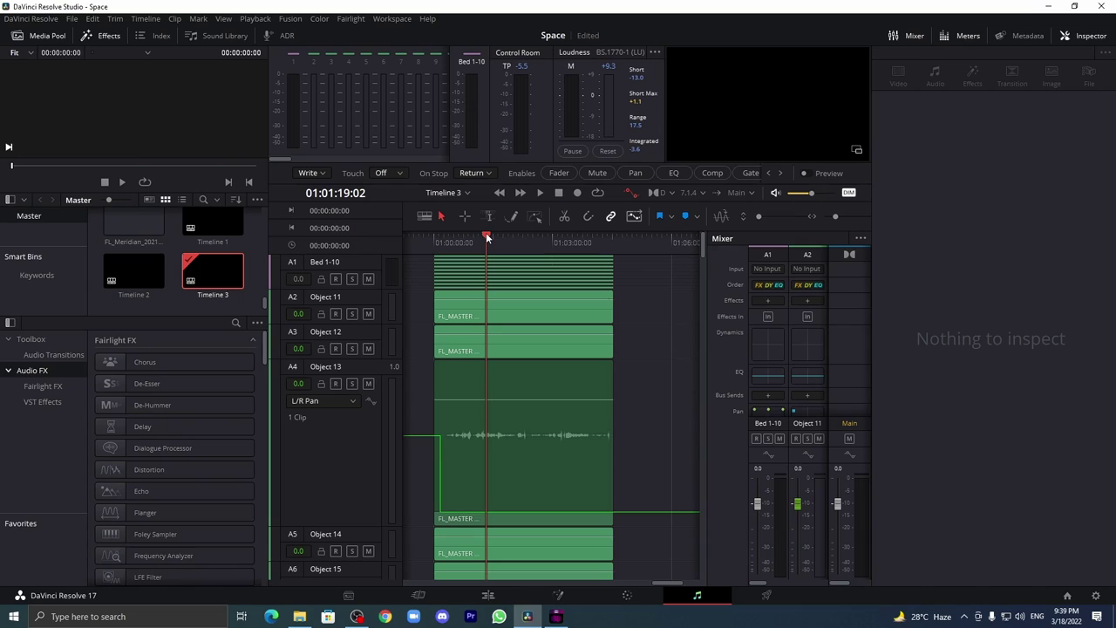